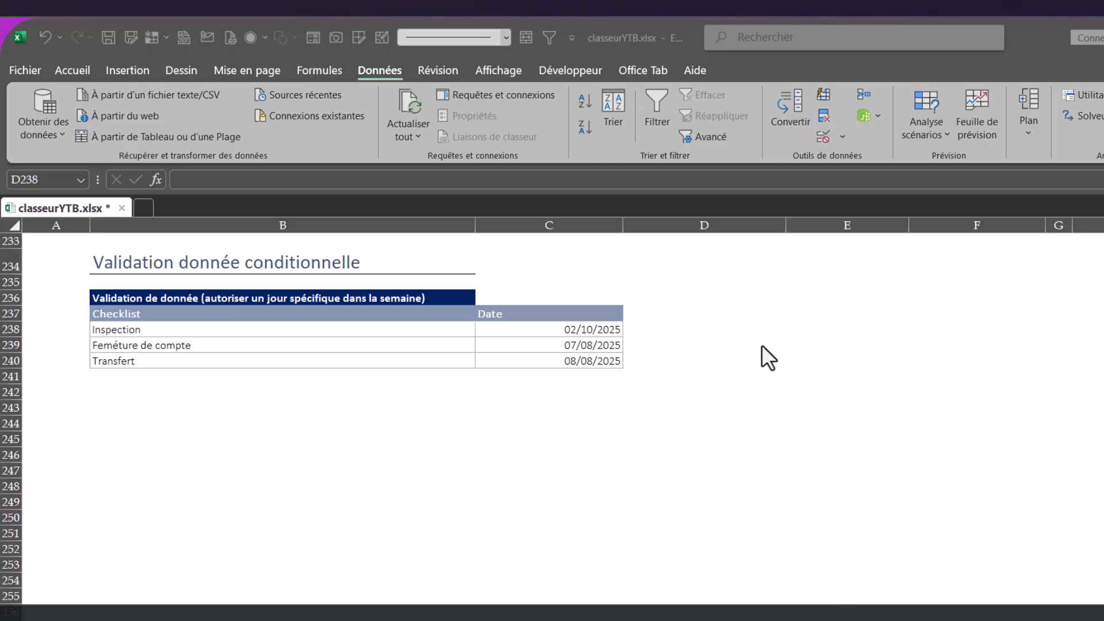
Examine the checklist entries and dates in the specific-weekday validation table, and the between-two-dates section above it.
scroll(742, 357, "up", 3)
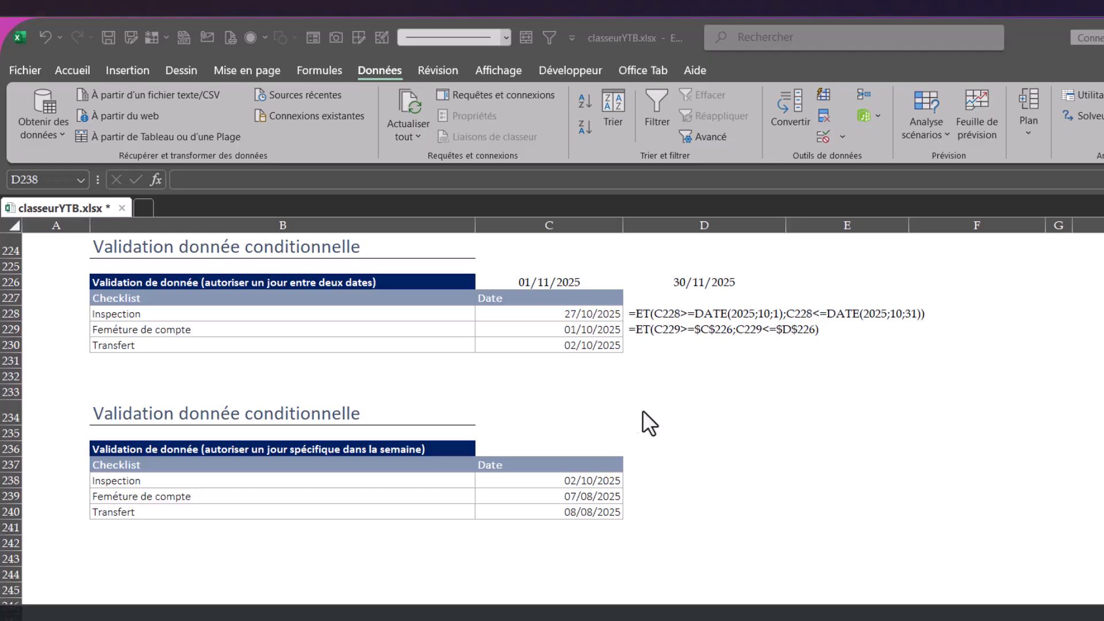
scroll(643, 410, "down", 1)
scroll(643, 417, "down", 1)
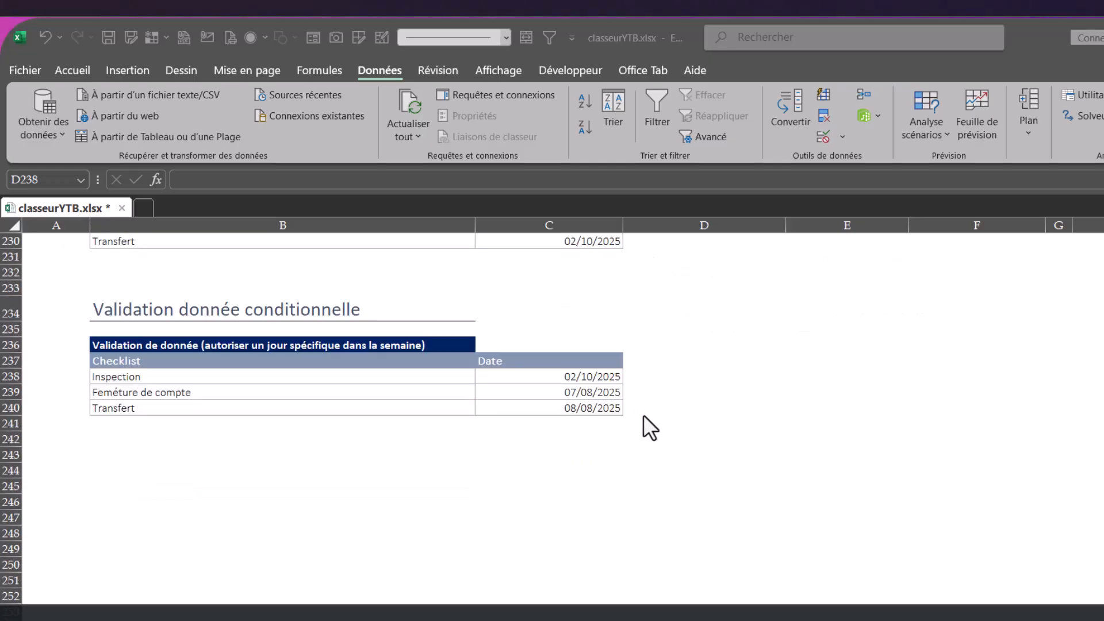
scroll(643, 417, "down", 1)
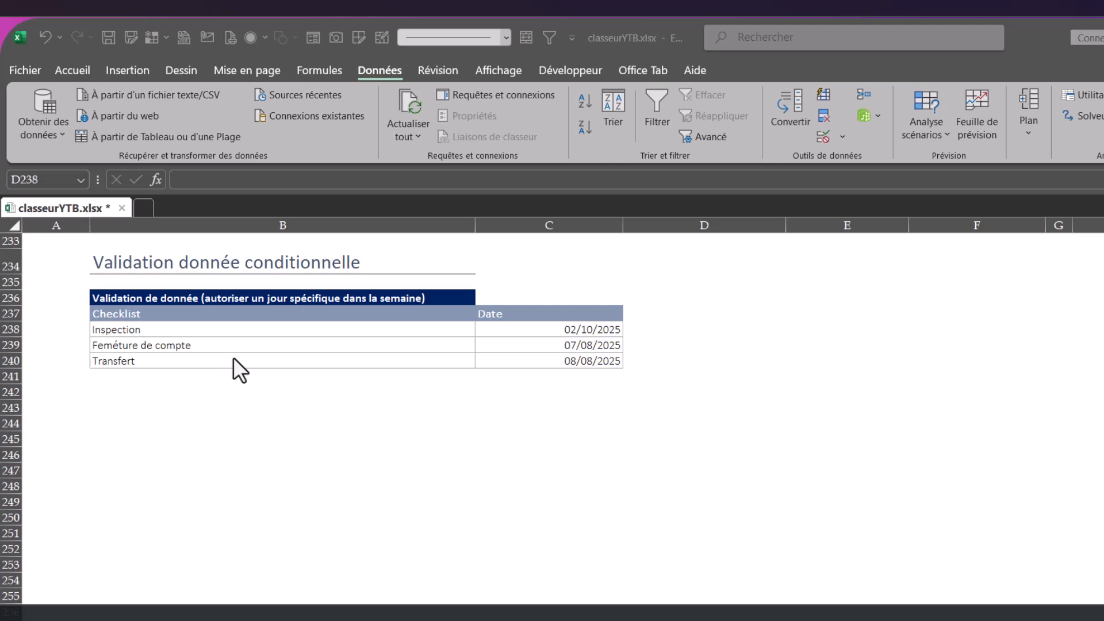
left_click(583, 330)
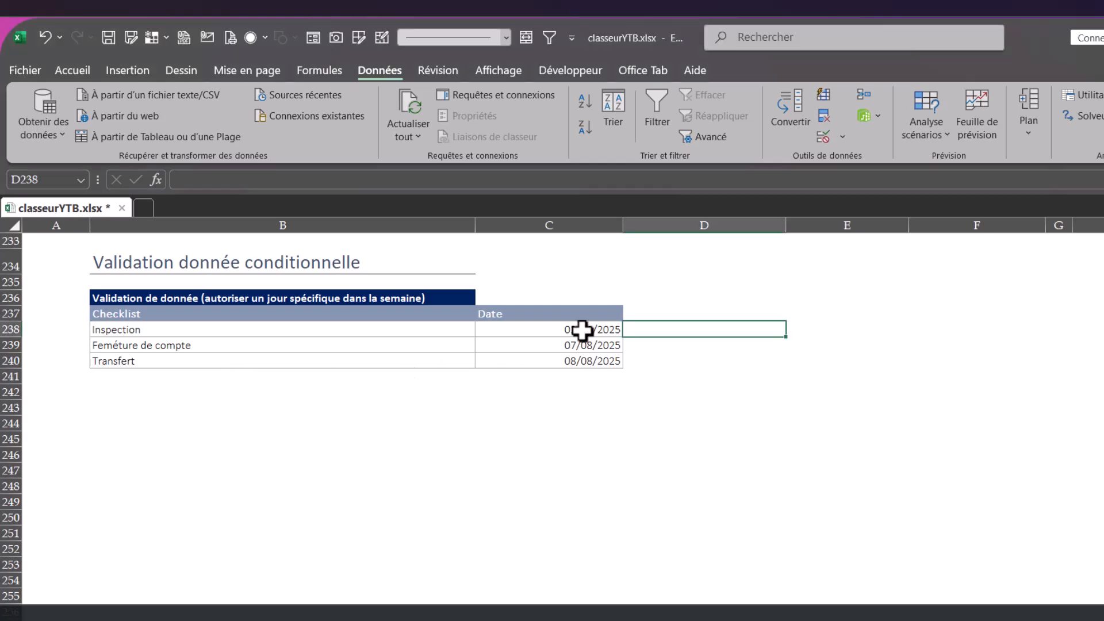
left_click_drag(583, 331, 581, 356)
left_click(674, 374)
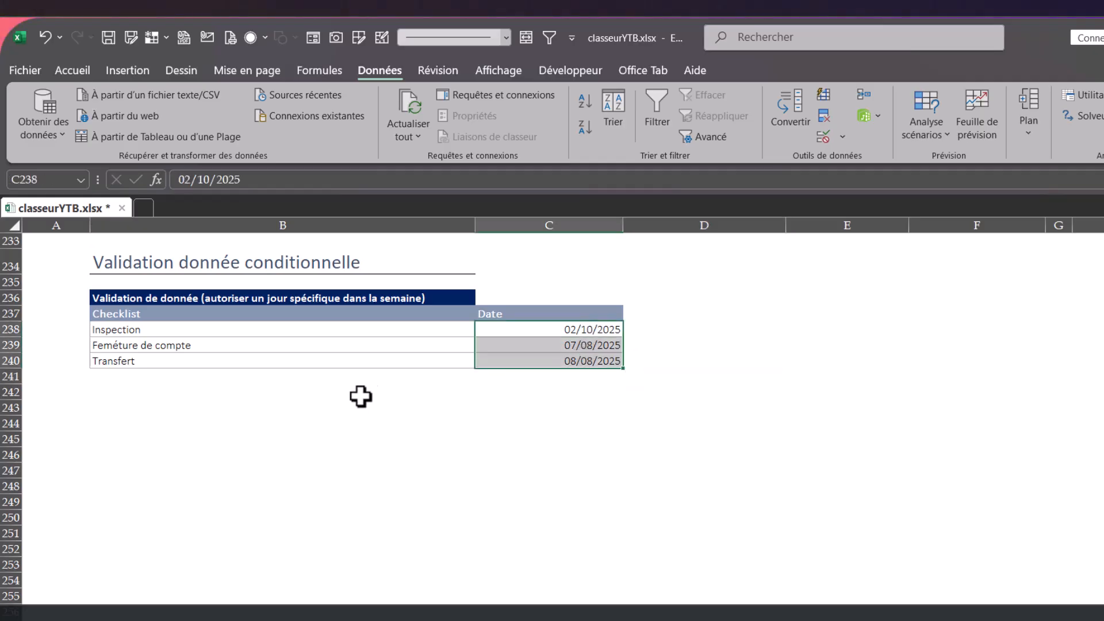
left_click(277, 364)
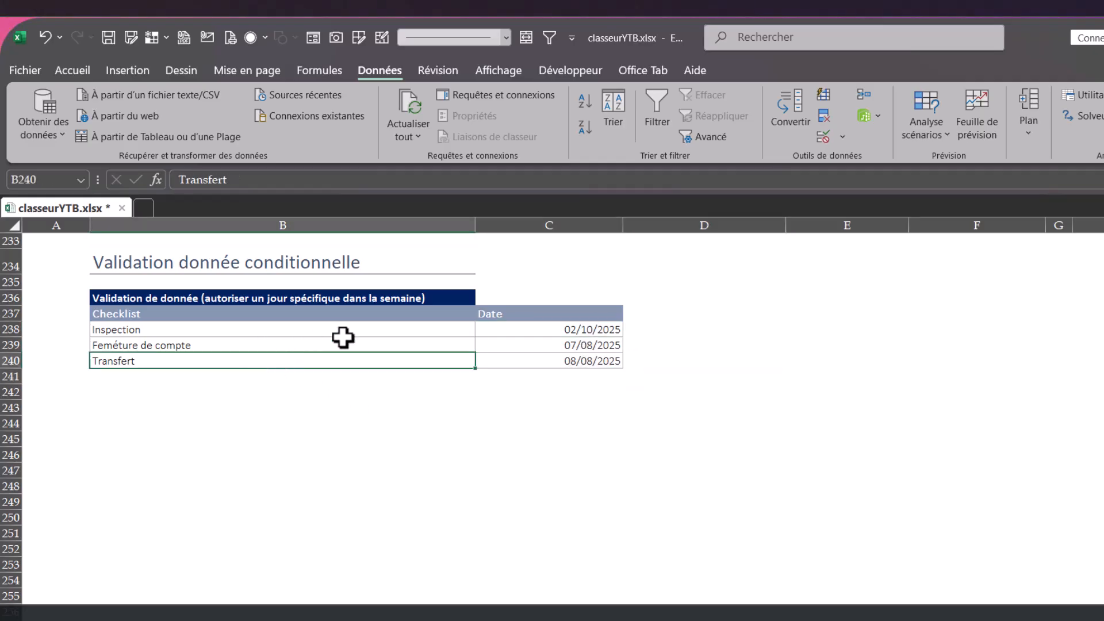
left_click_drag(295, 329, 299, 360)
left_click_drag(594, 328, 600, 359)
left_click(655, 361)
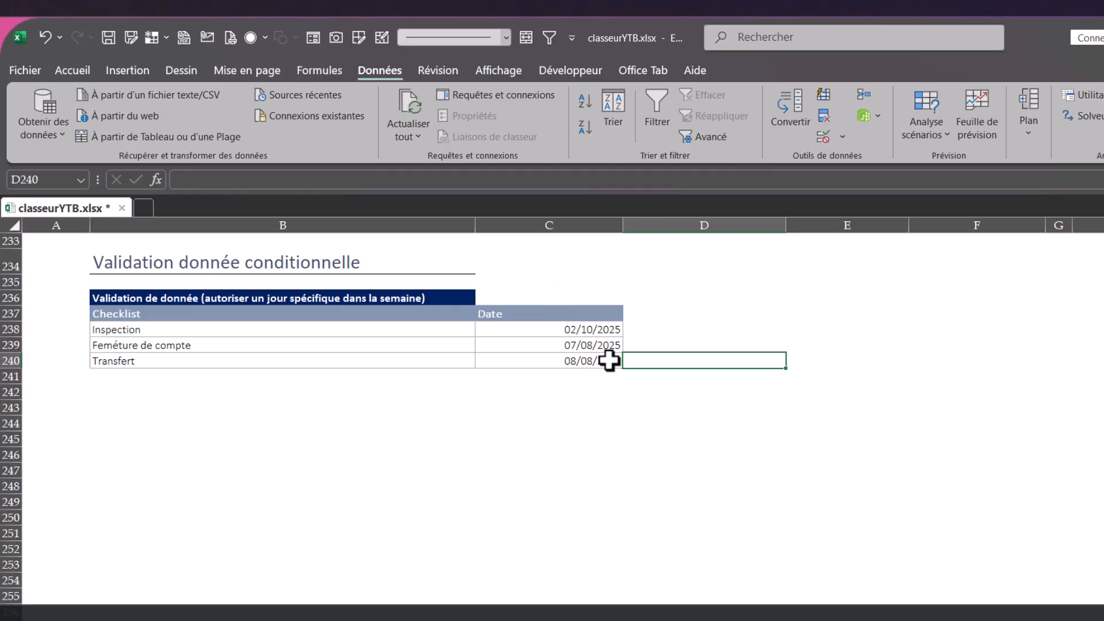
Try to enter 26/09 as the date of the Inspection row to test the existing validation rule.
left_click(587, 329)
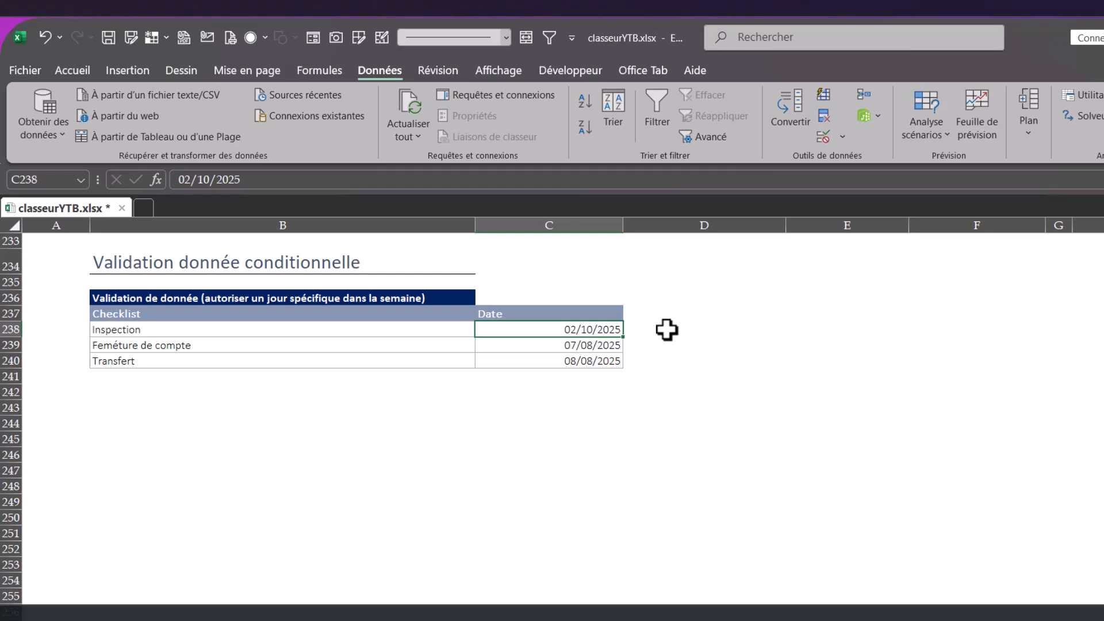
type("26/09")
key("Return")
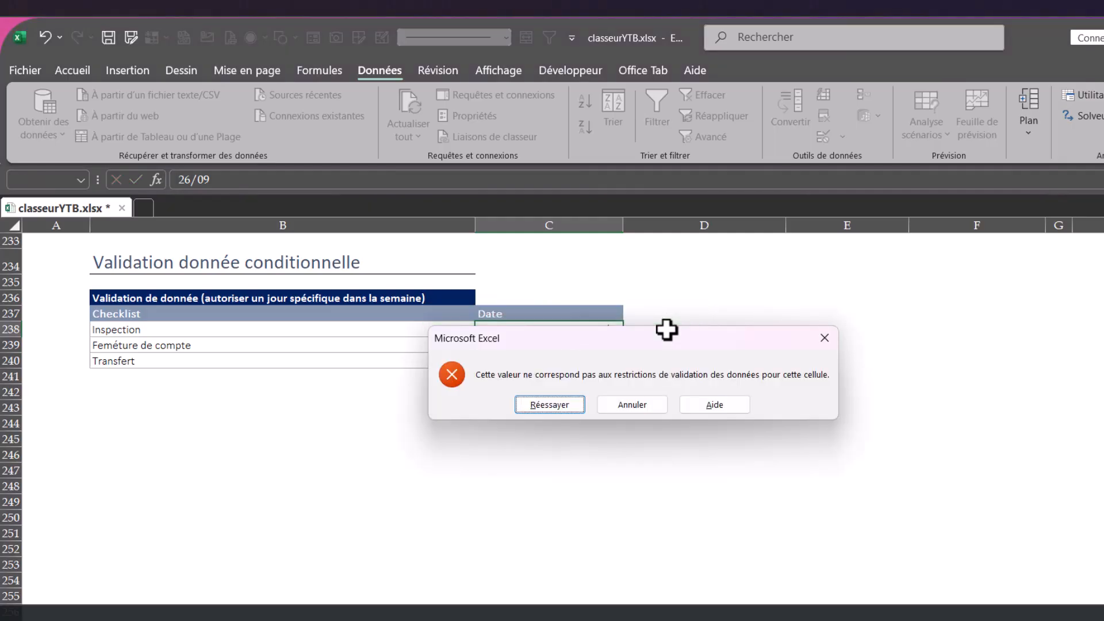
left_click(656, 407)
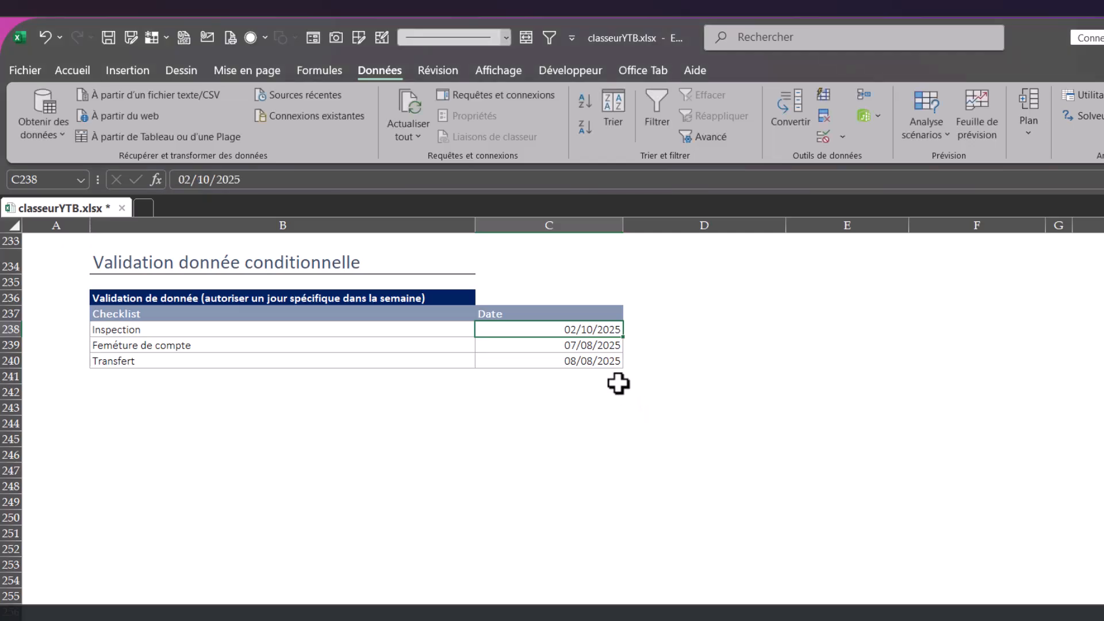
Enter 25/09 as the Inspection date and 23/09 as the Feméture de compte date.
type("25/09")
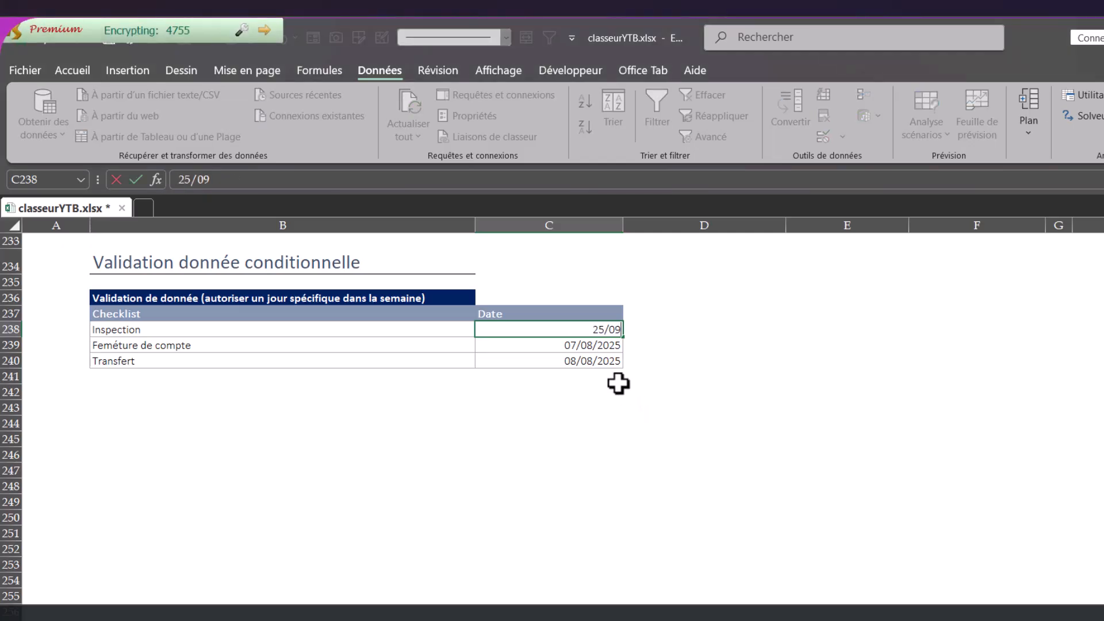
key("Return")
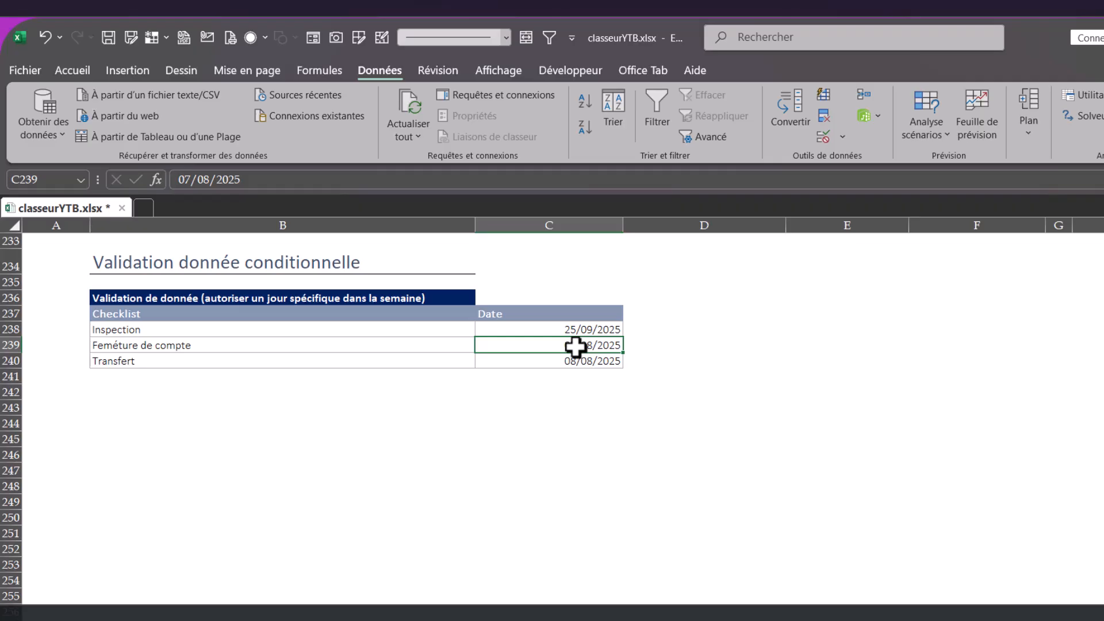
type("23/09")
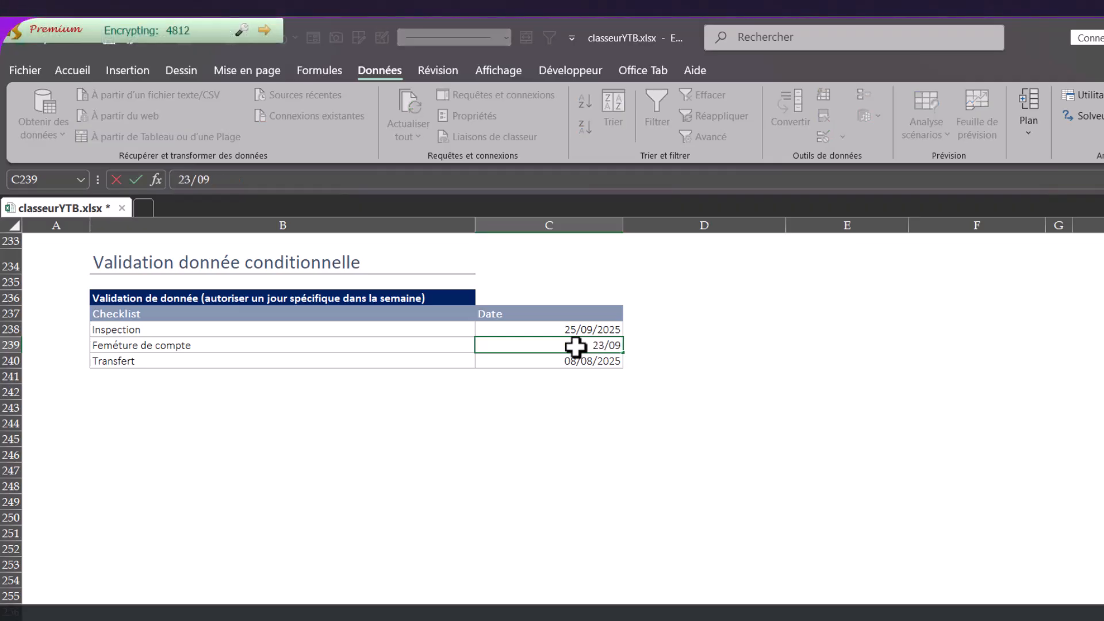
key("Return")
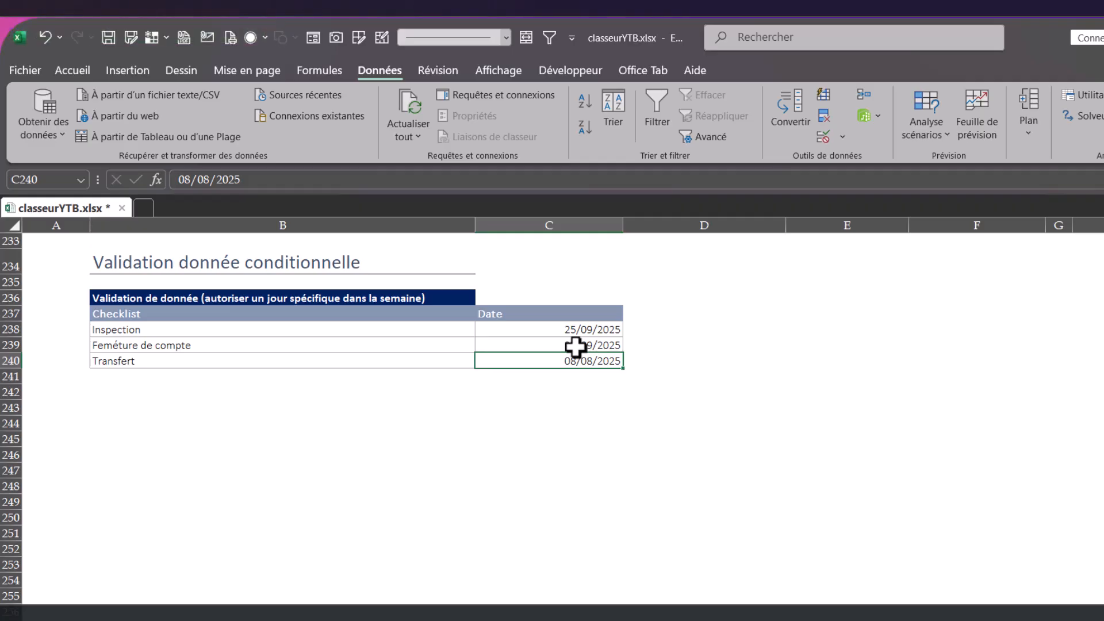
Try to enter 22/09 as the date of the Transfert row.
type("22/09")
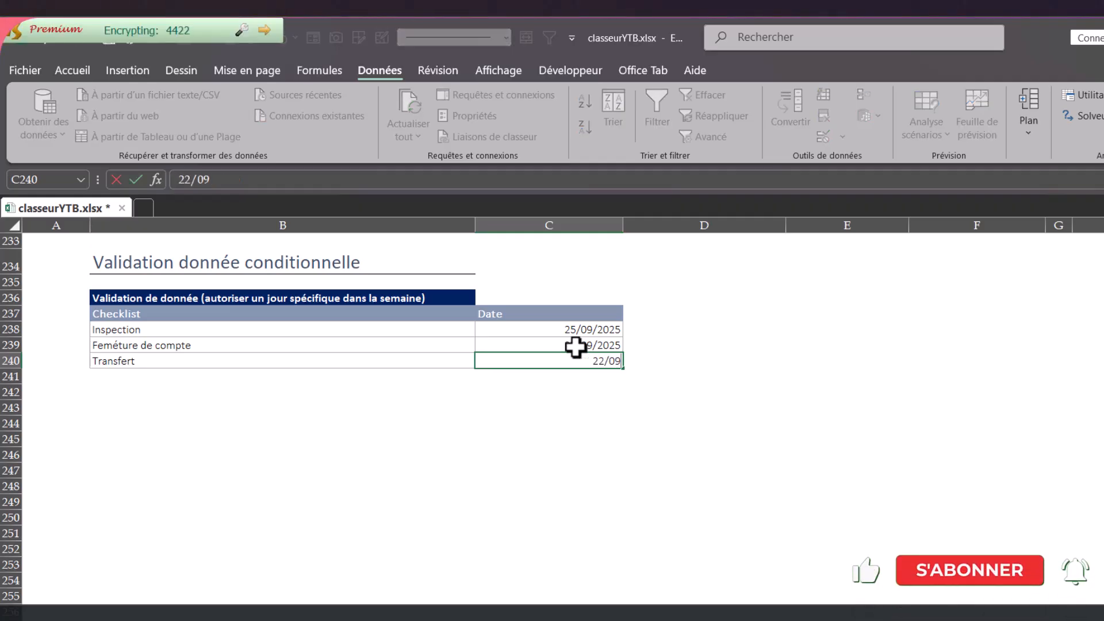
key("Return")
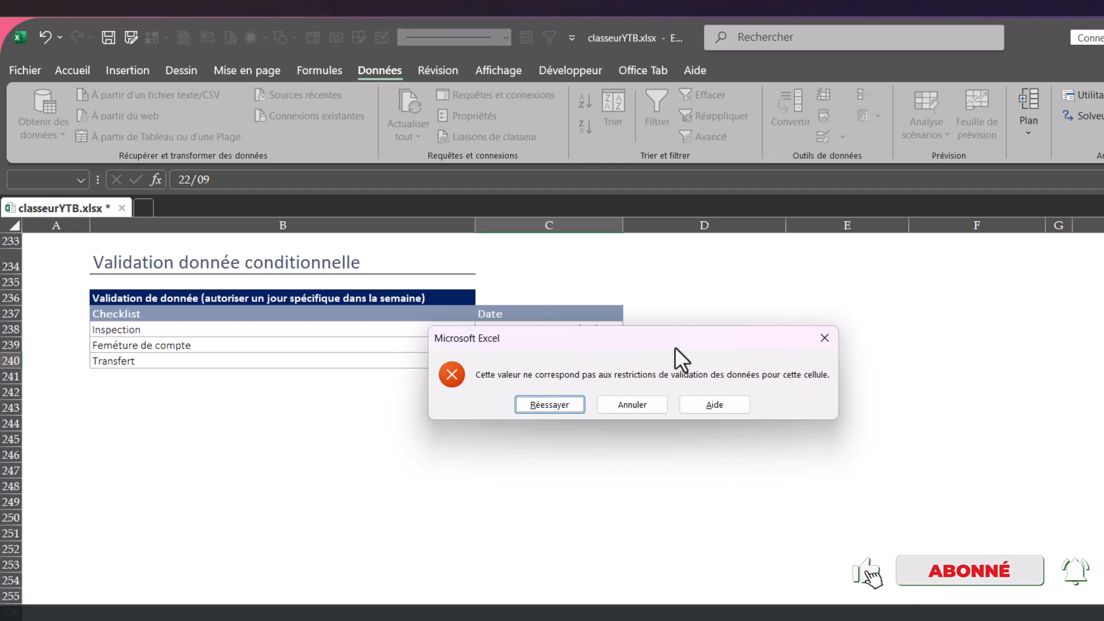
key("Escape")
left_click(661, 332)
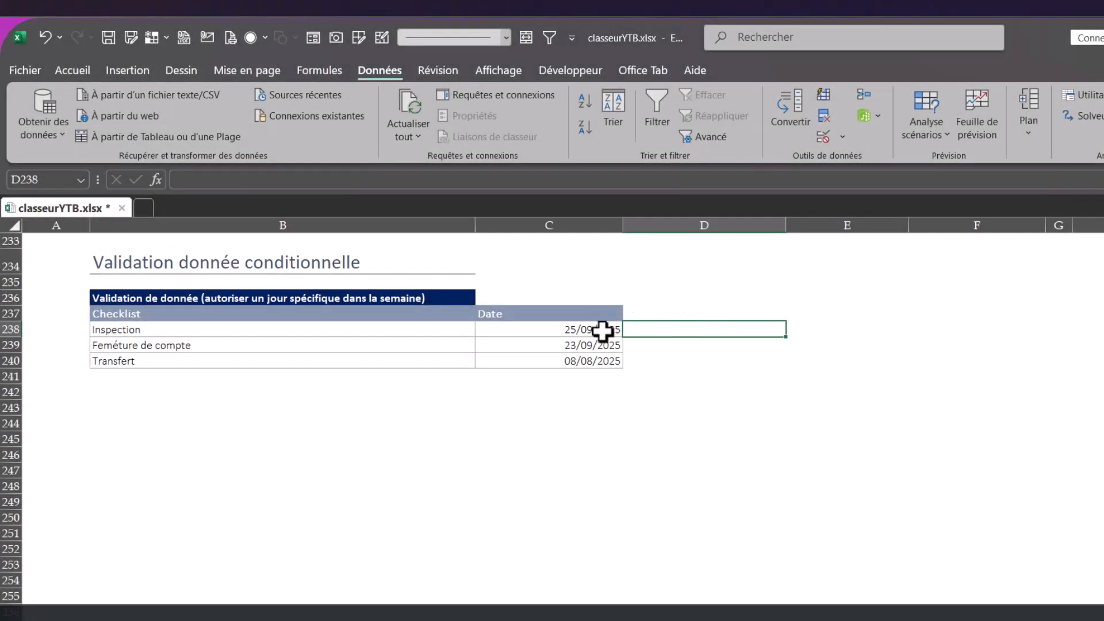
Review the data validation settings of the date cells C238:C240.
left_click_drag(602, 330, 600, 357)
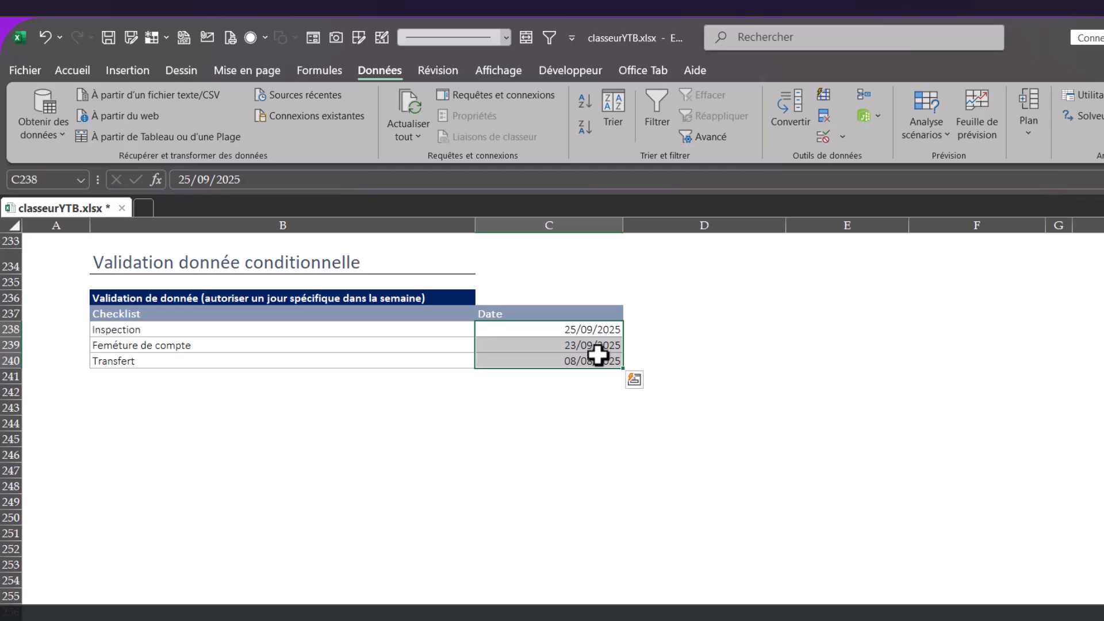
left_click(843, 141)
left_click(850, 159)
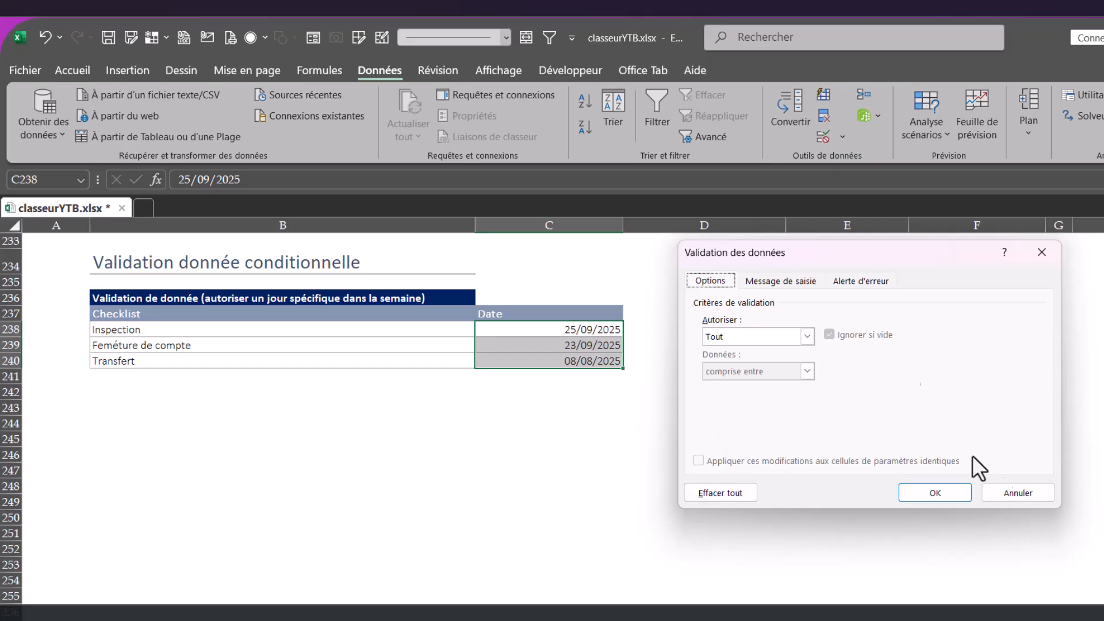
left_click(1017, 494)
left_click(713, 430)
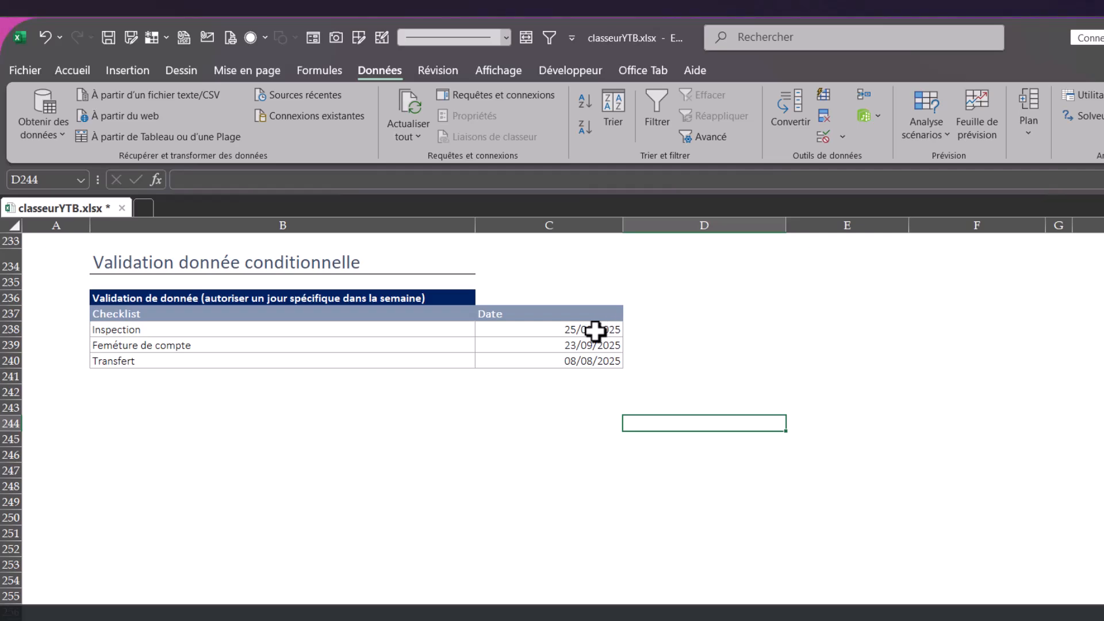
Set the data validation of the date cells C238:C240 to allow custom criteria (Personnalisé).
left_click_drag(593, 333, 588, 356)
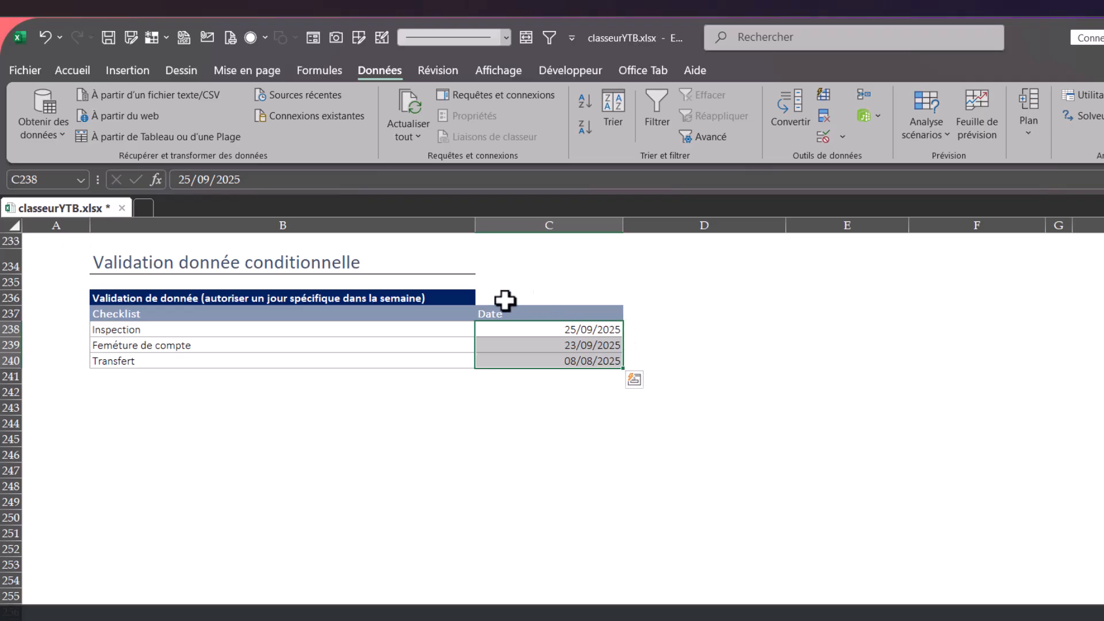
left_click(73, 69)
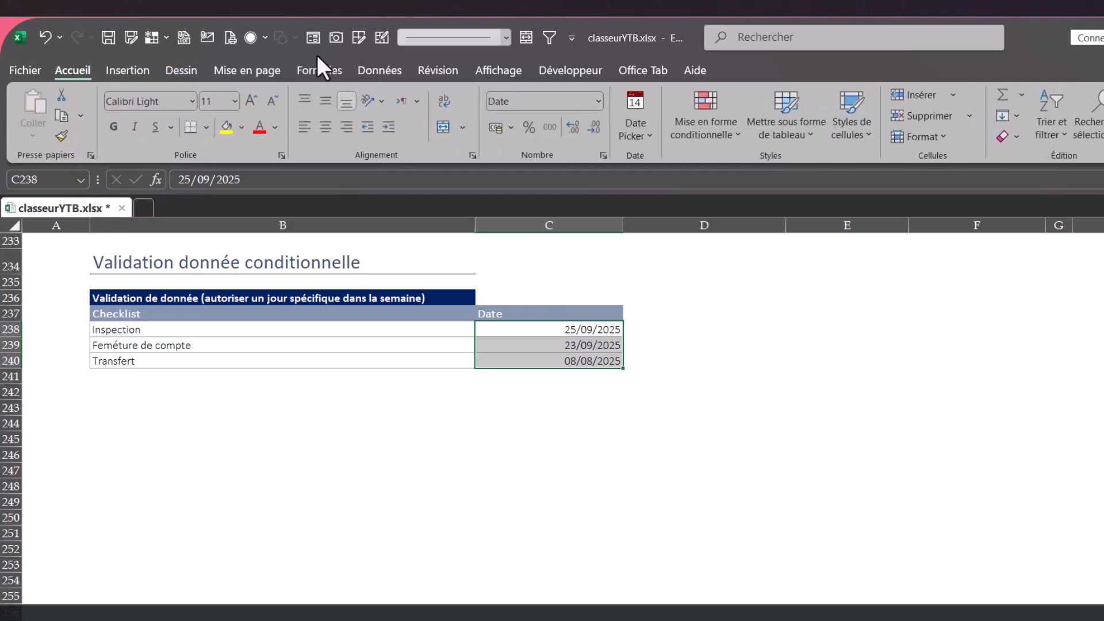
left_click(374, 71)
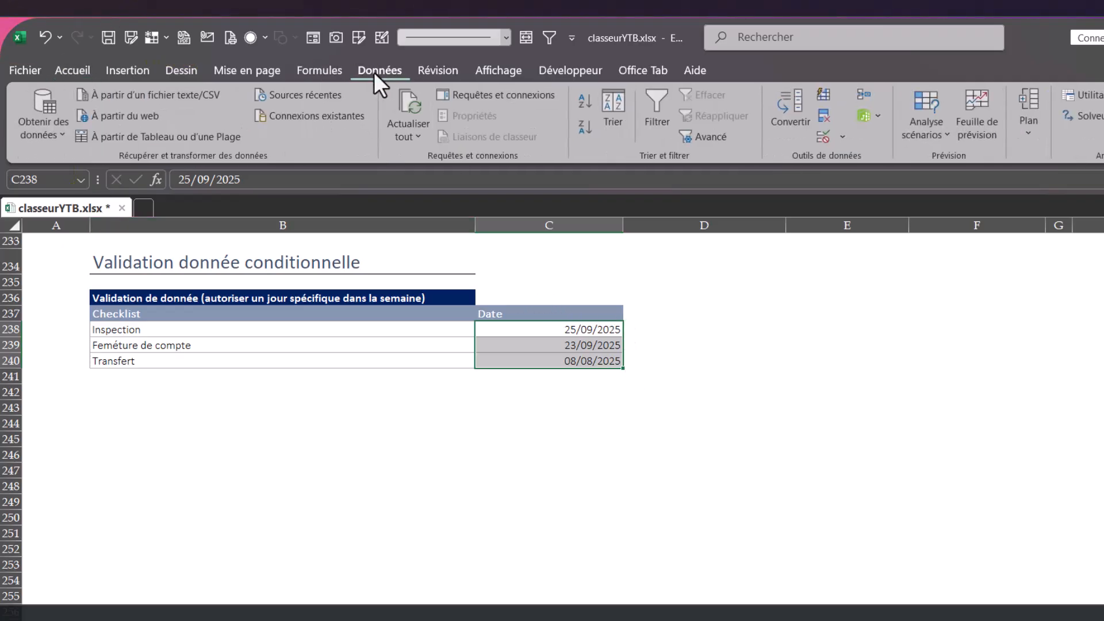
left_click(845, 139)
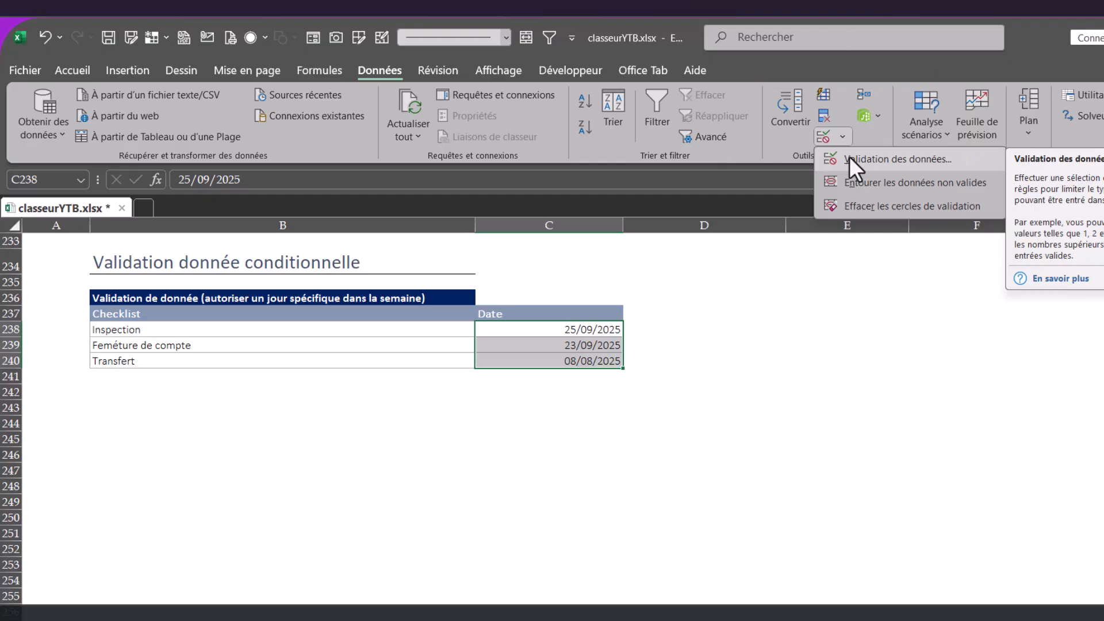
left_click(850, 159)
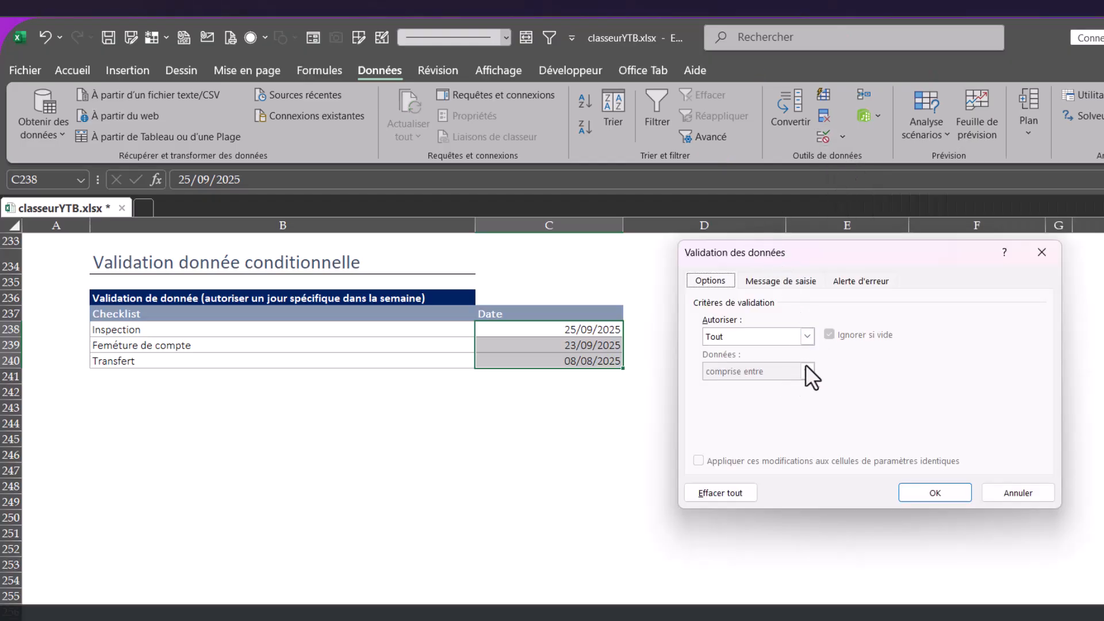
left_click(807, 335)
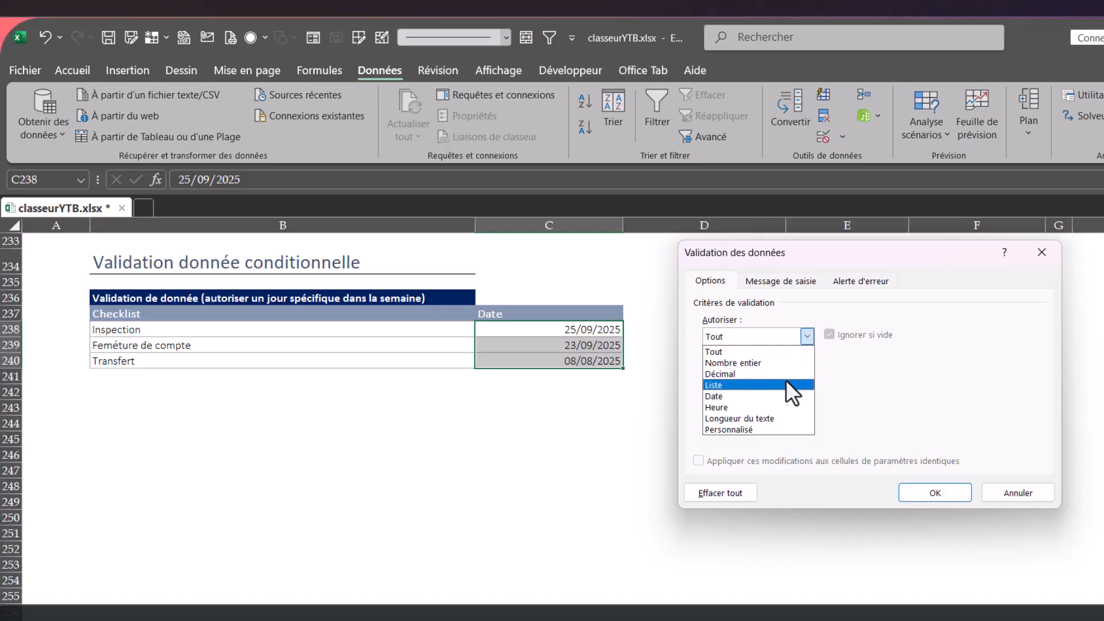
left_click(753, 428)
left_click(762, 404)
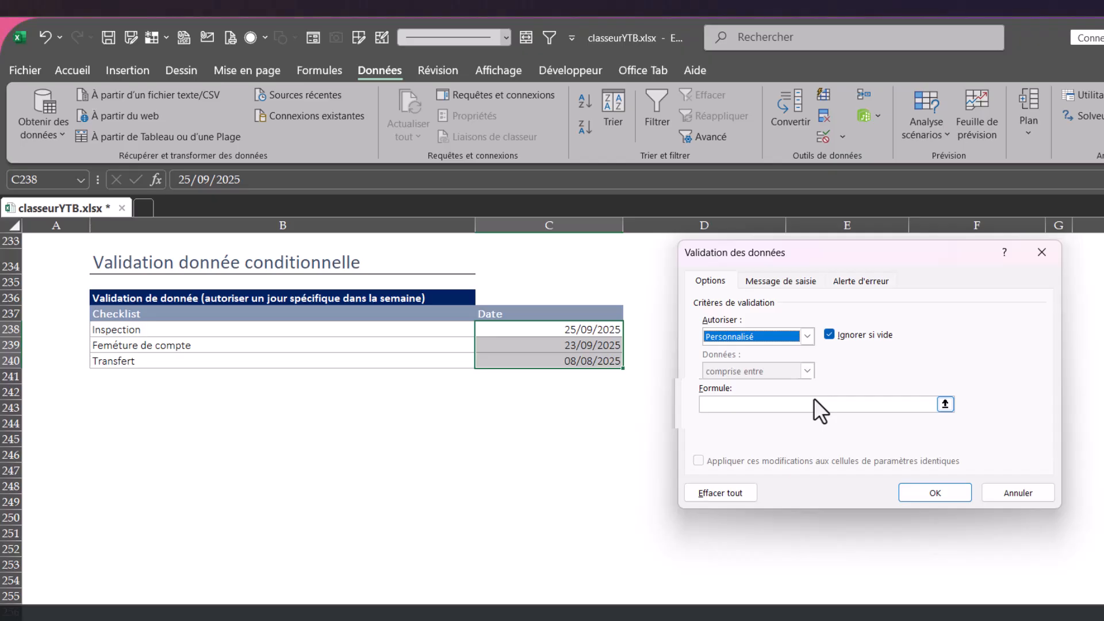
key("alt+Down")
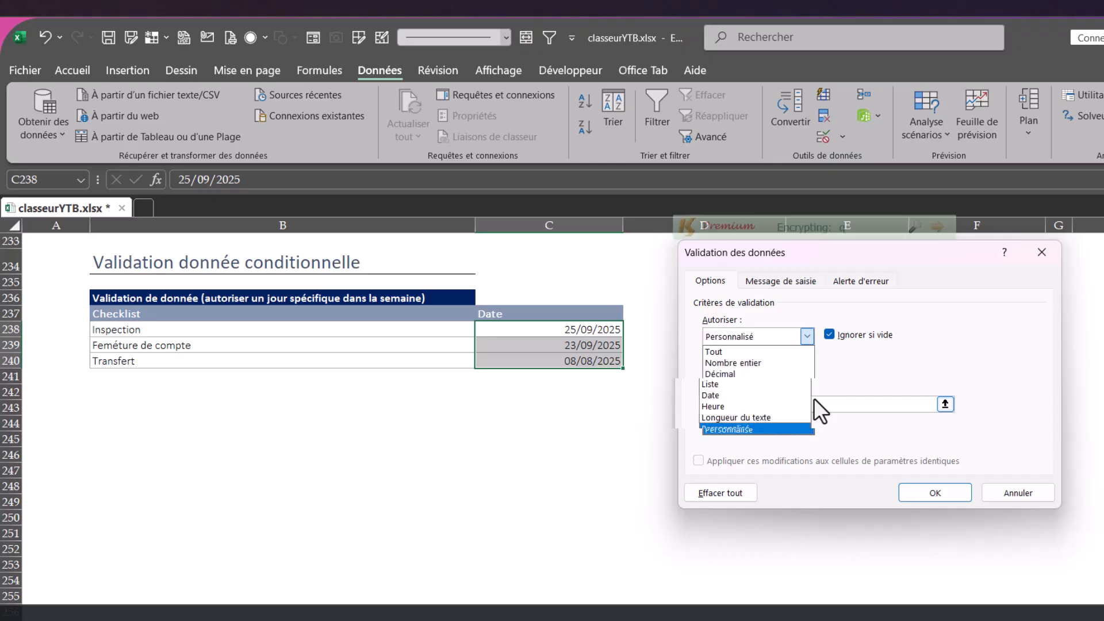
key("Return")
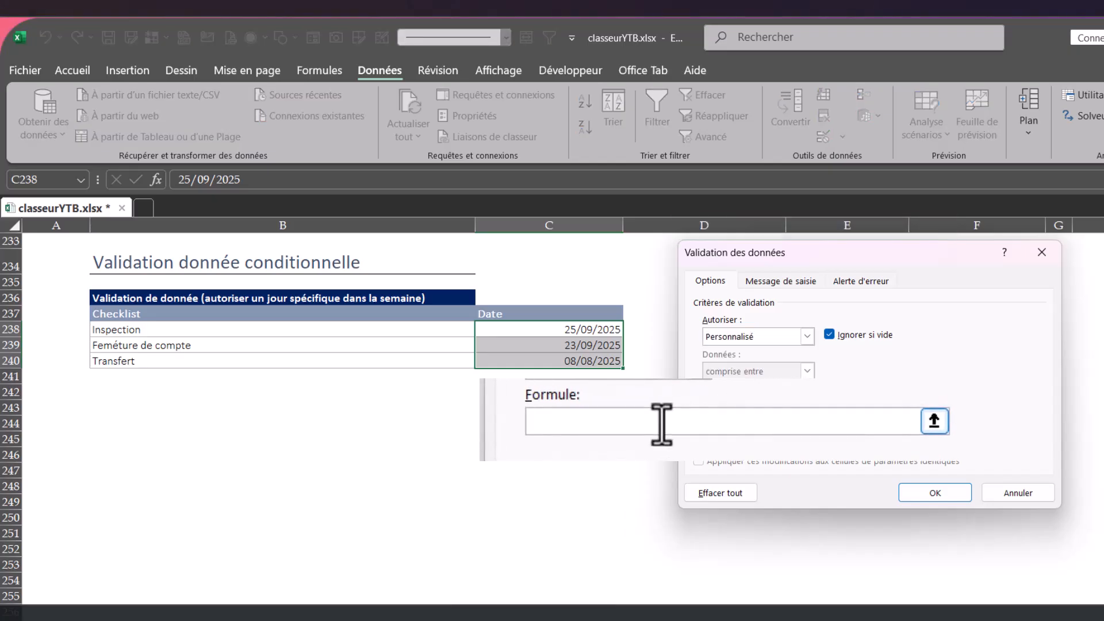
Start the validation formula as an OU function with the first condition joursem(C238;2)=2.
type("=")
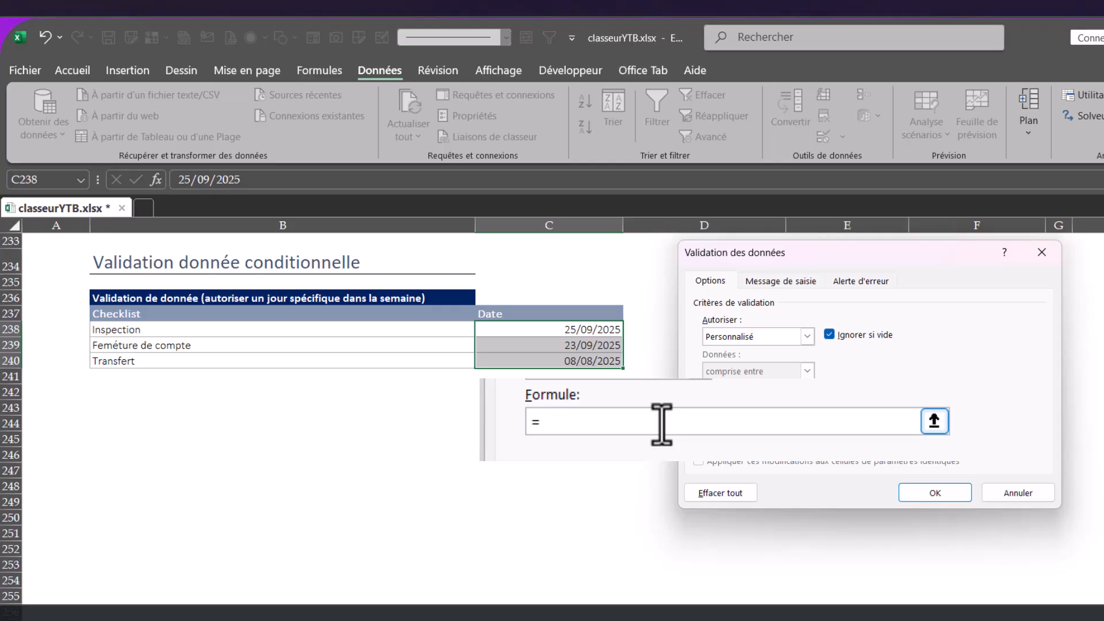
type("ou(j")
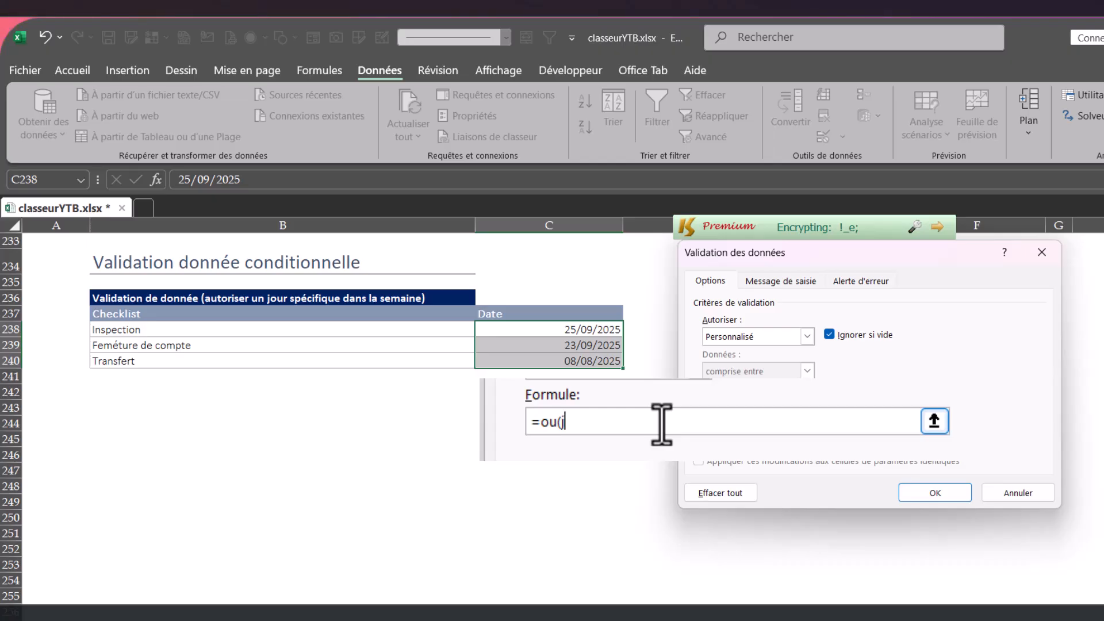
type("ourse")
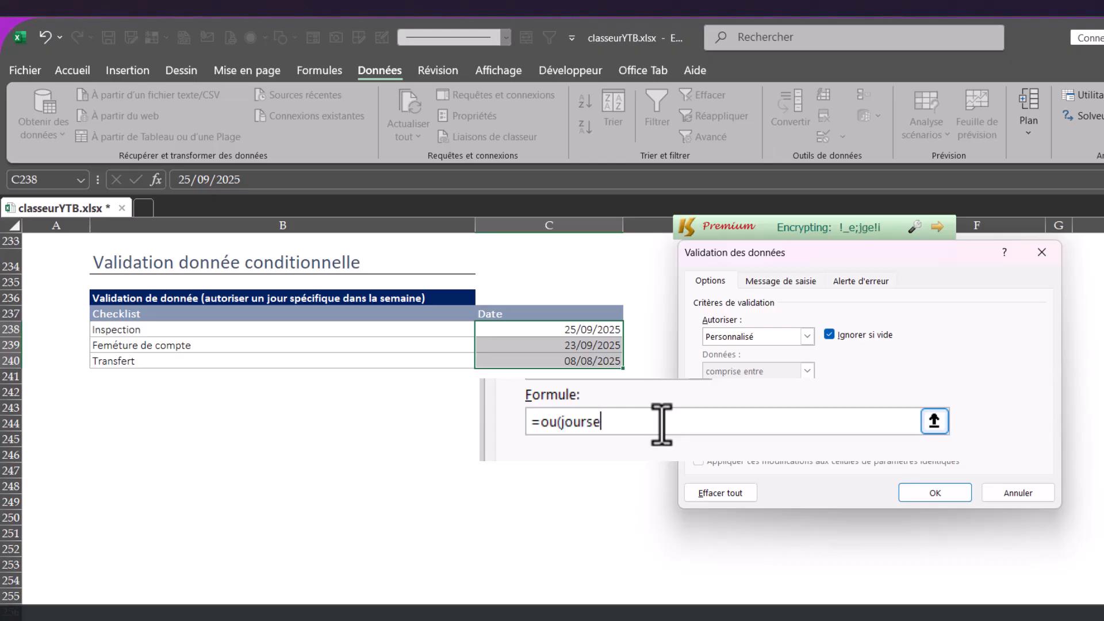
type("m(")
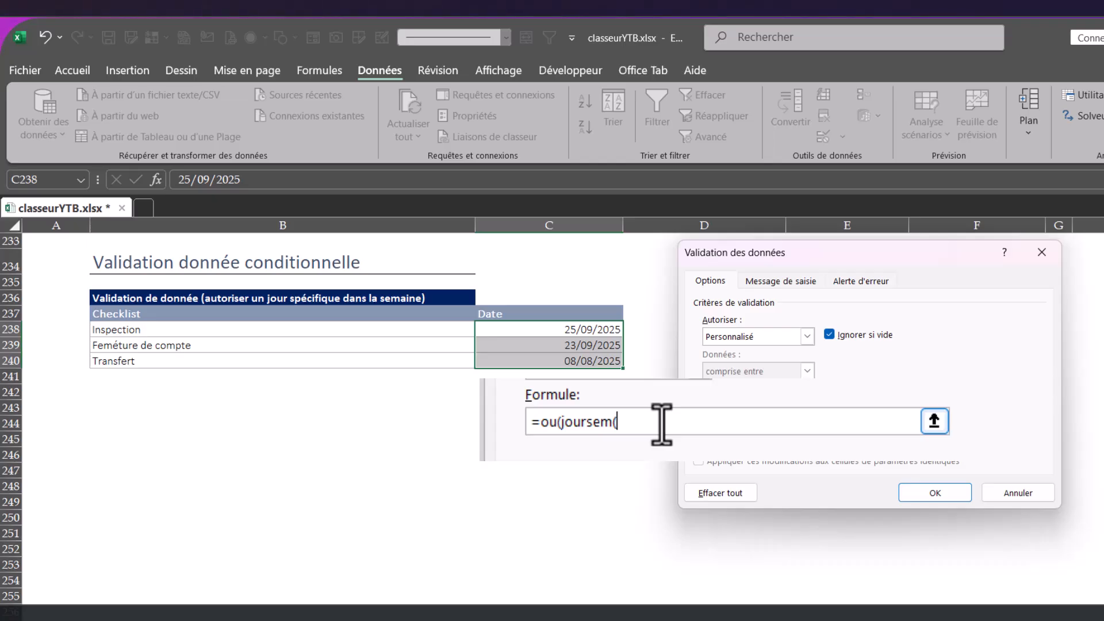
left_click(574, 330)
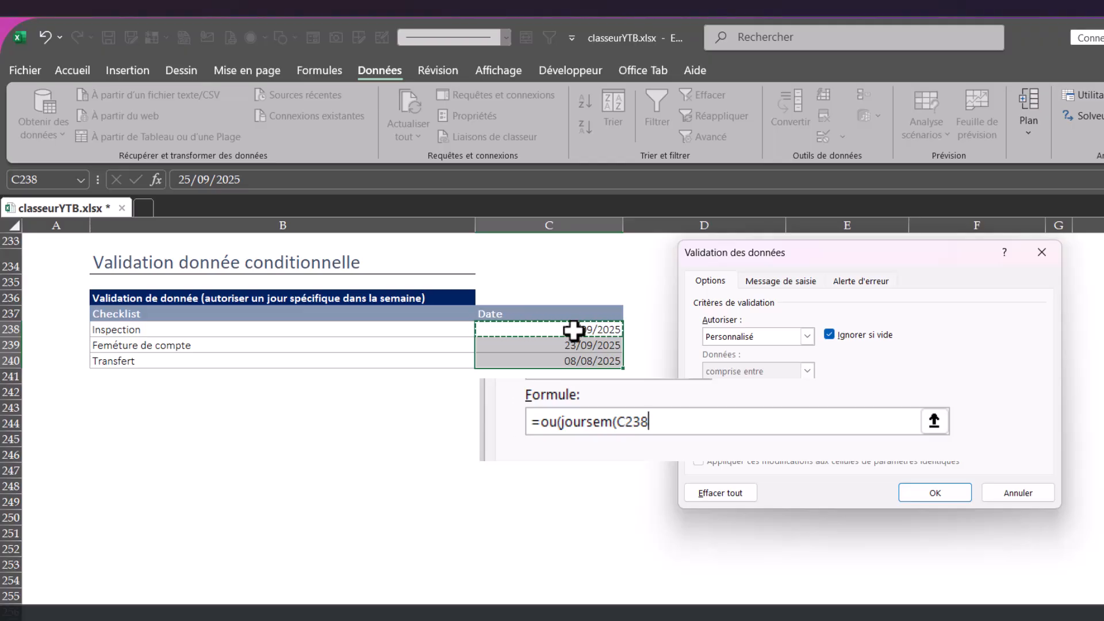
type(";")
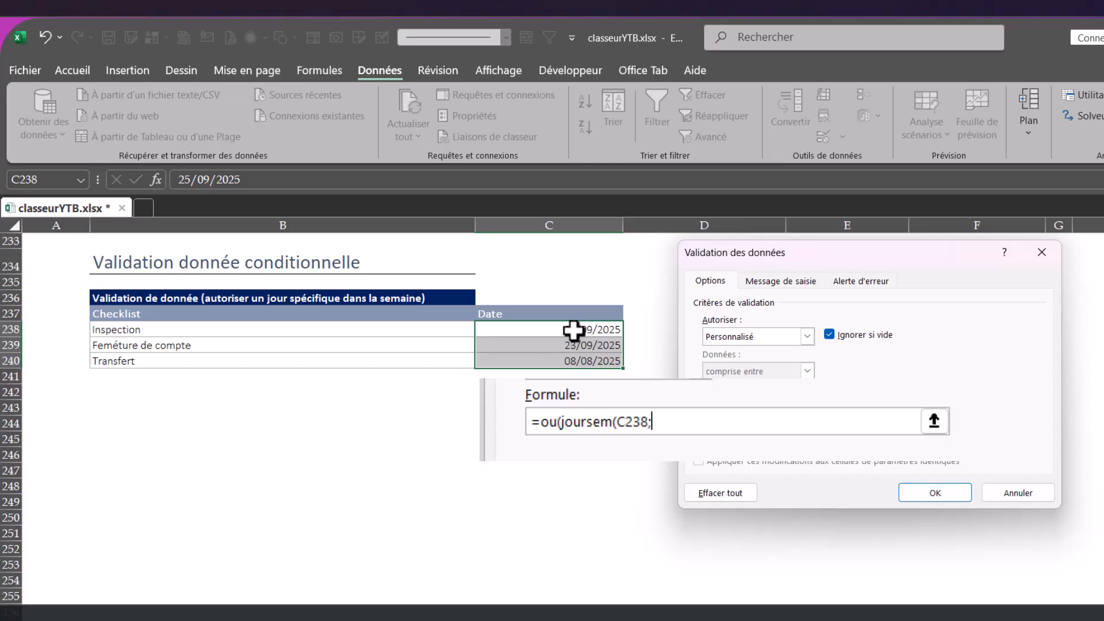
type("2")
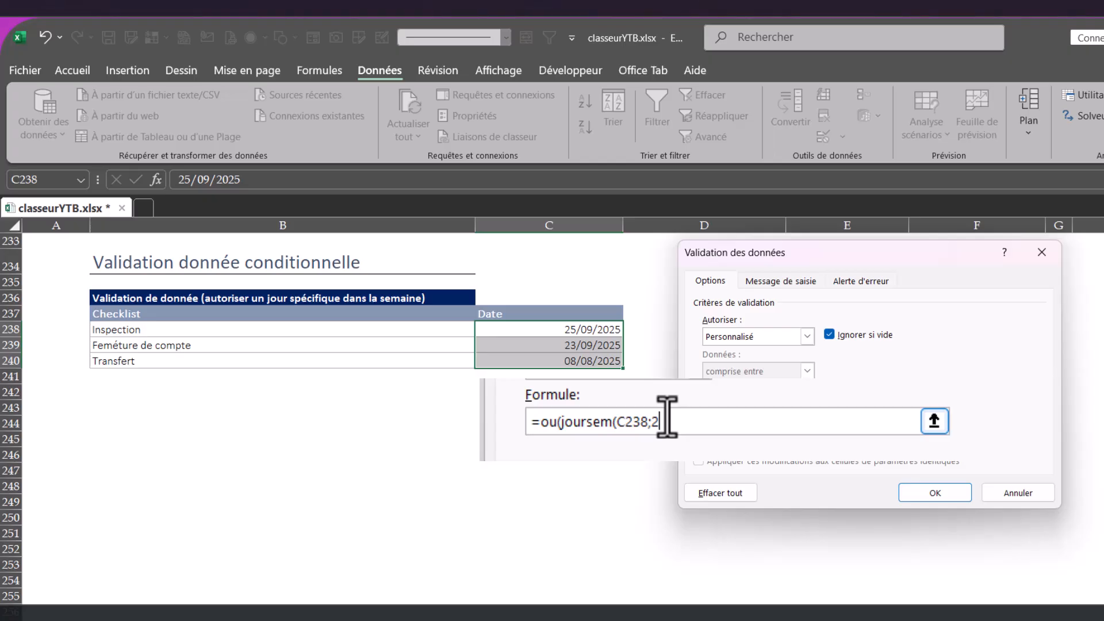
type(")")
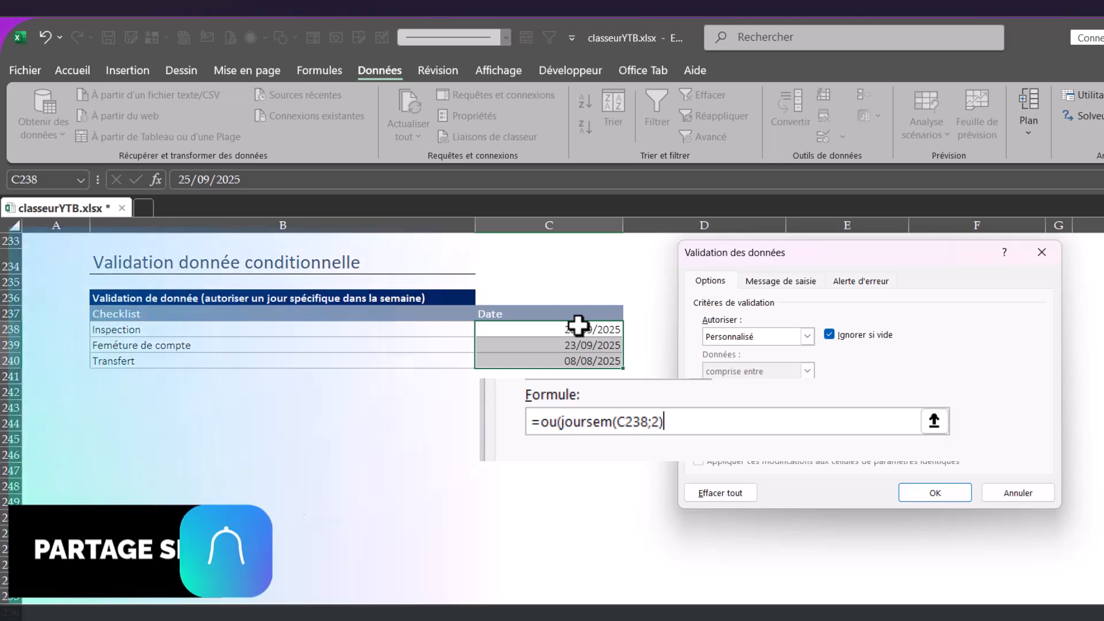
type("=")
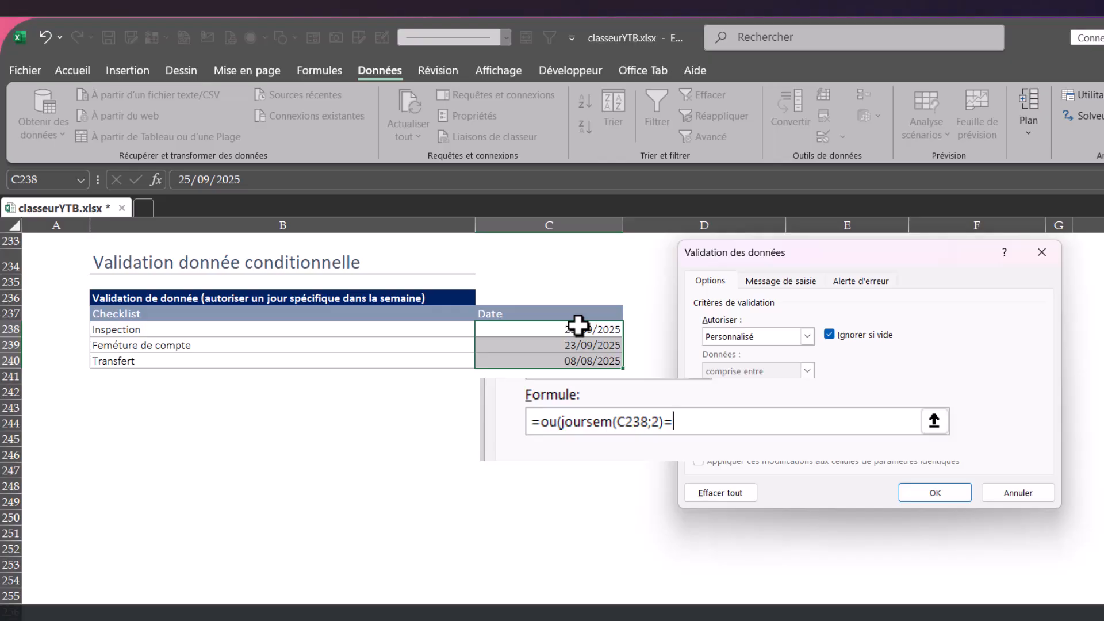
type("2")
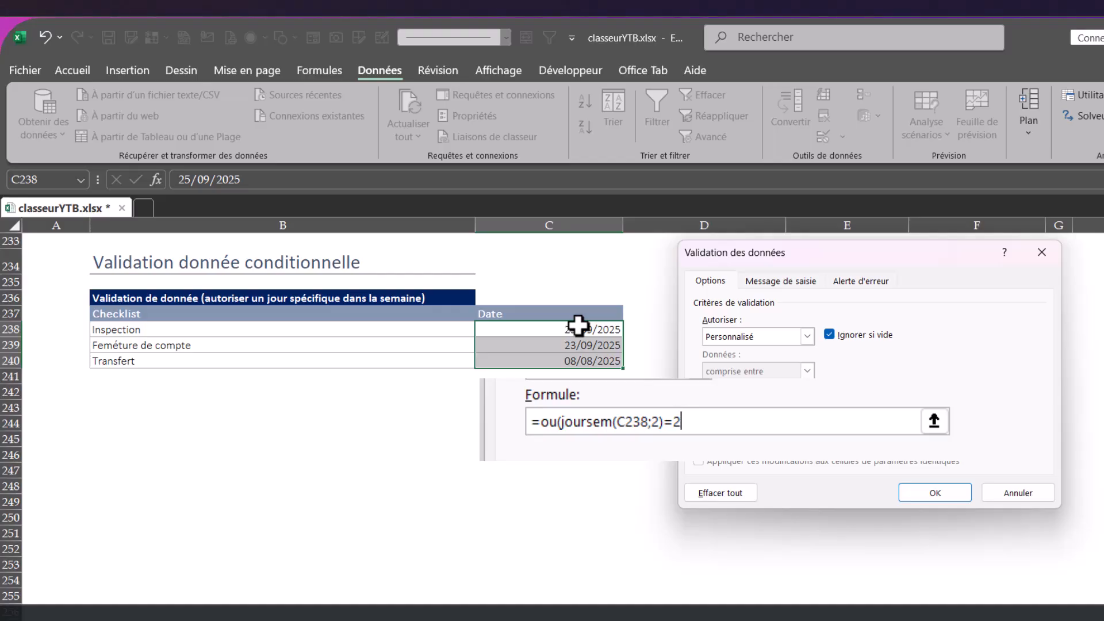
type(";")
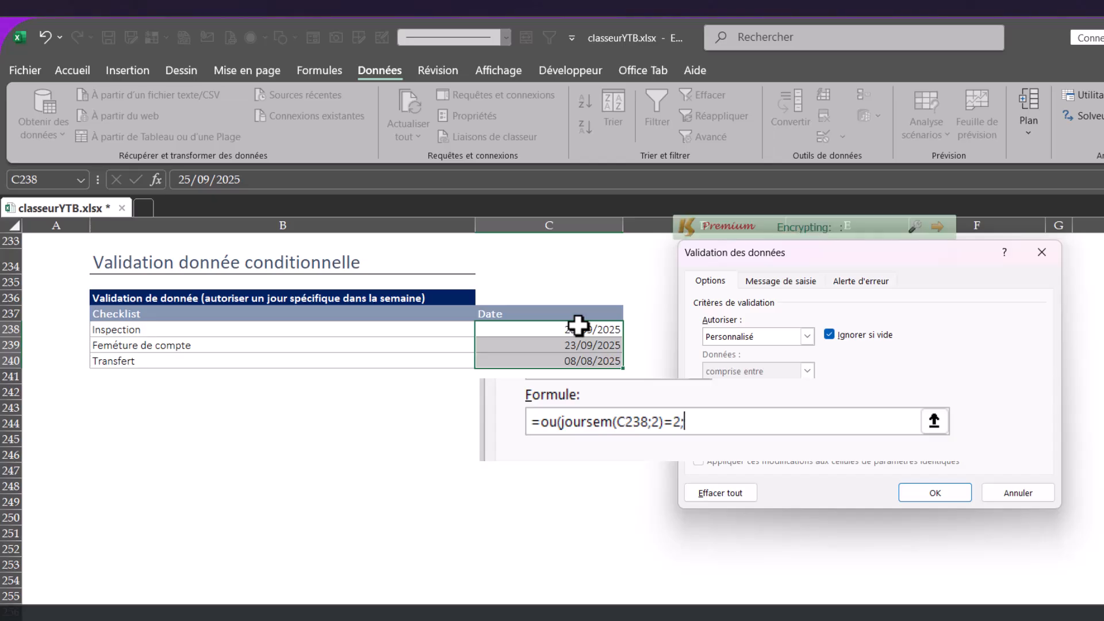
Add joursem(C238;2)=4 as the second condition of the OU validation formula and close the function.
type("j")
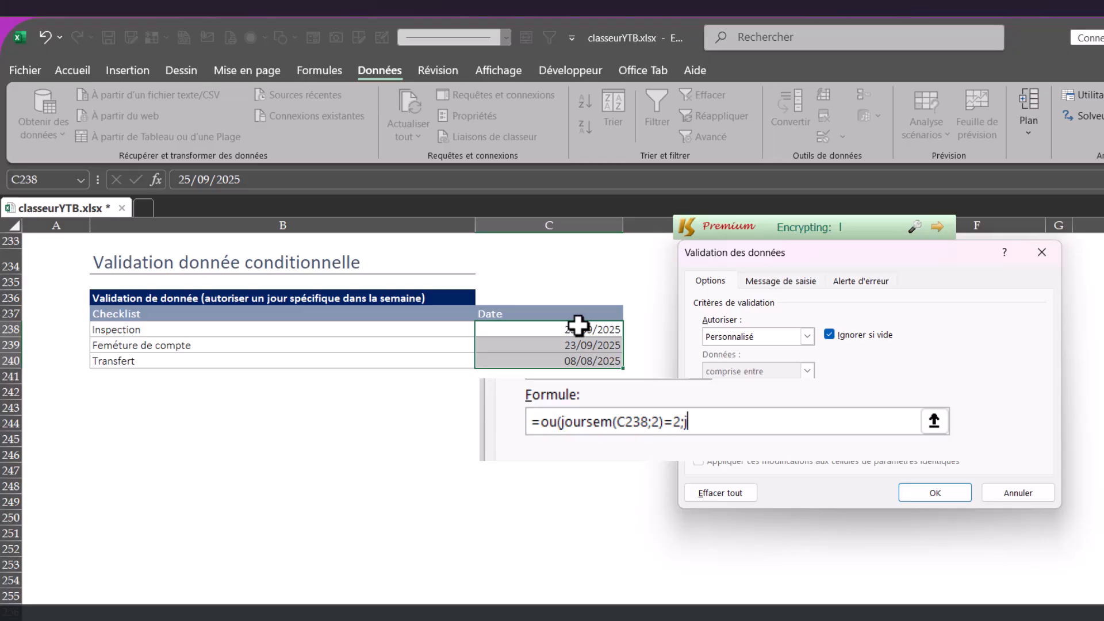
type("oursem")
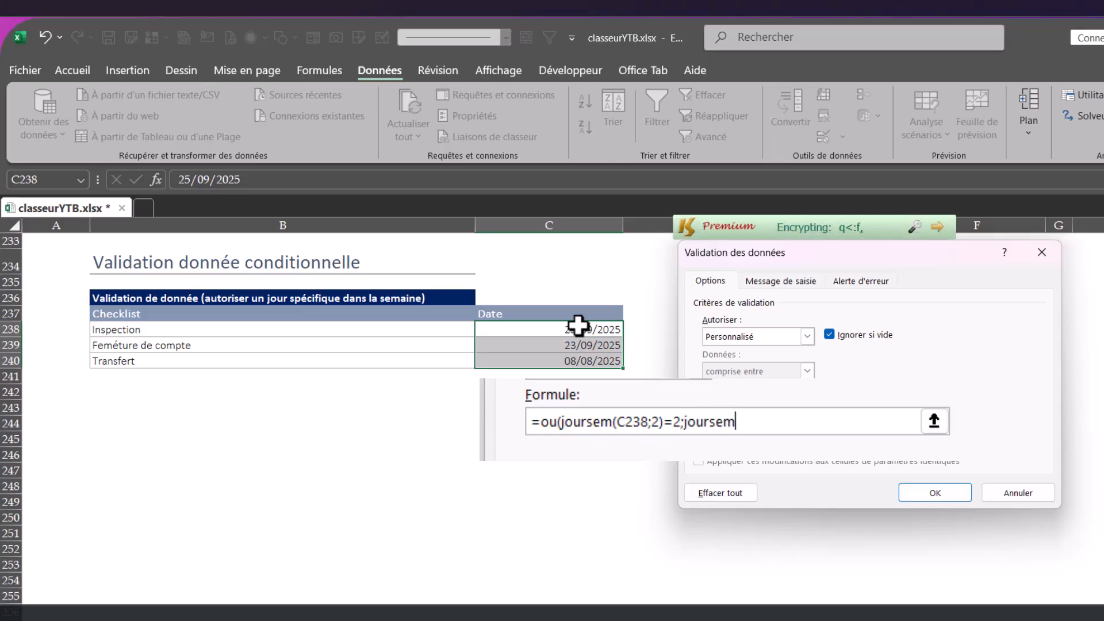
type("(")
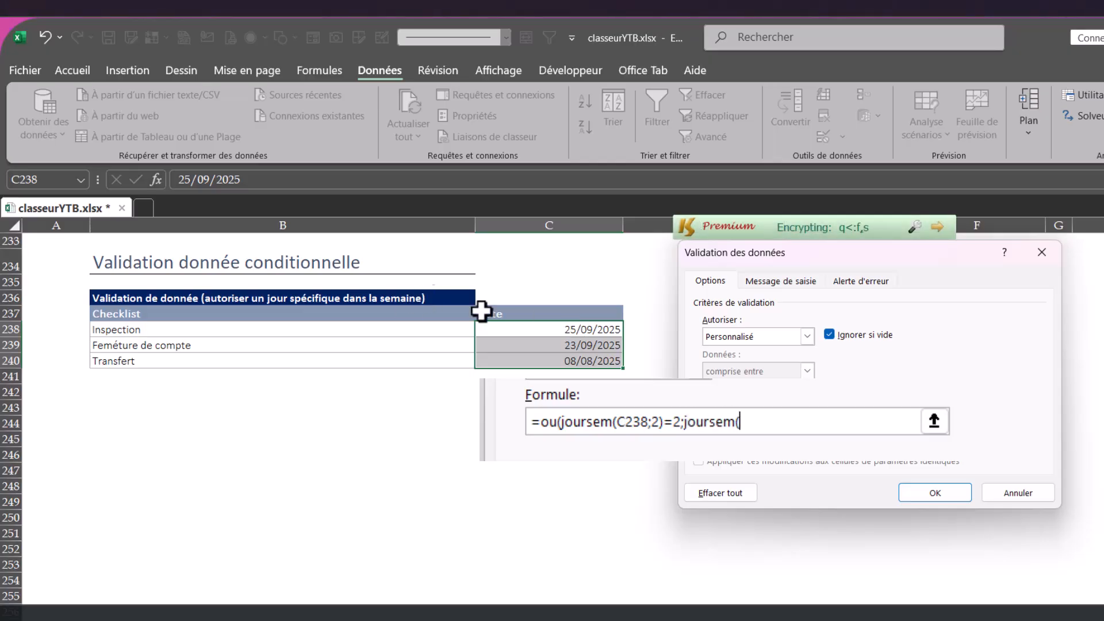
left_click(546, 327)
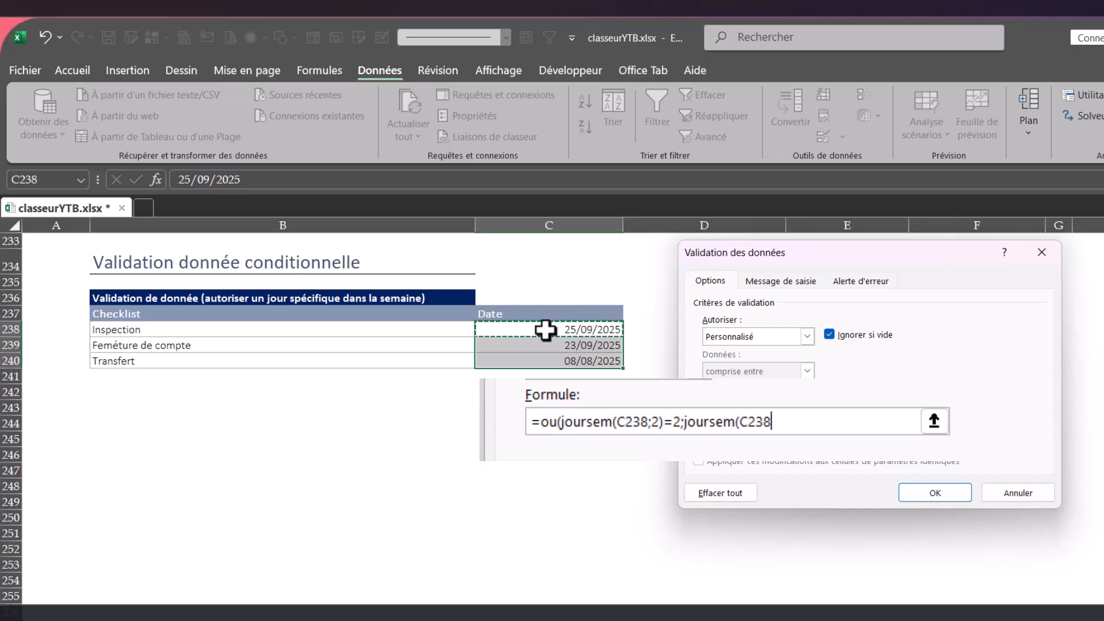
type(";")
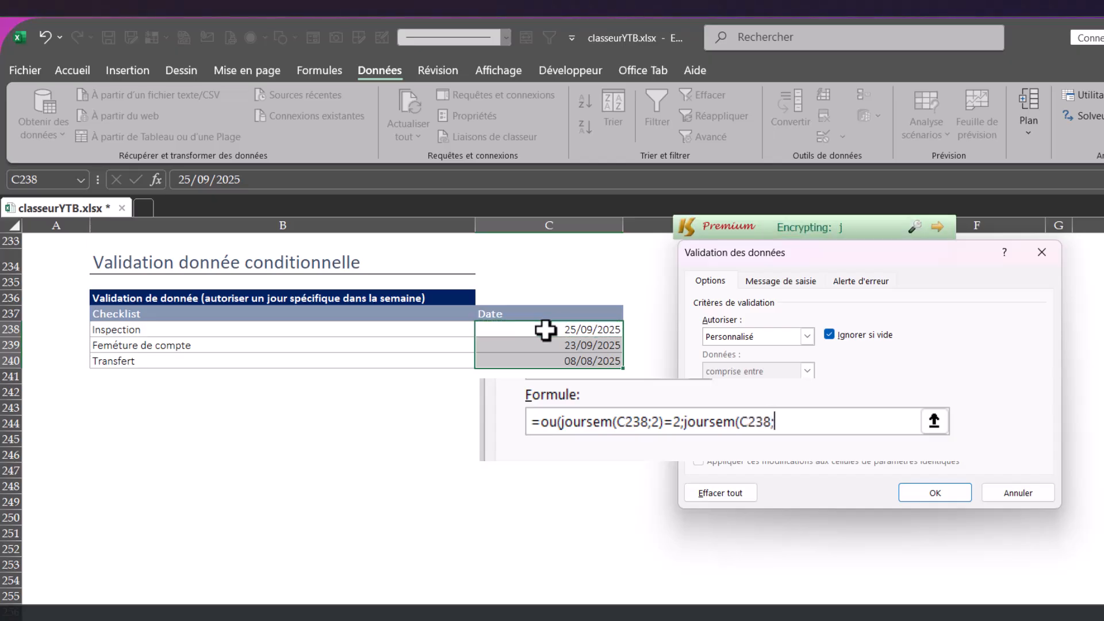
type("2")
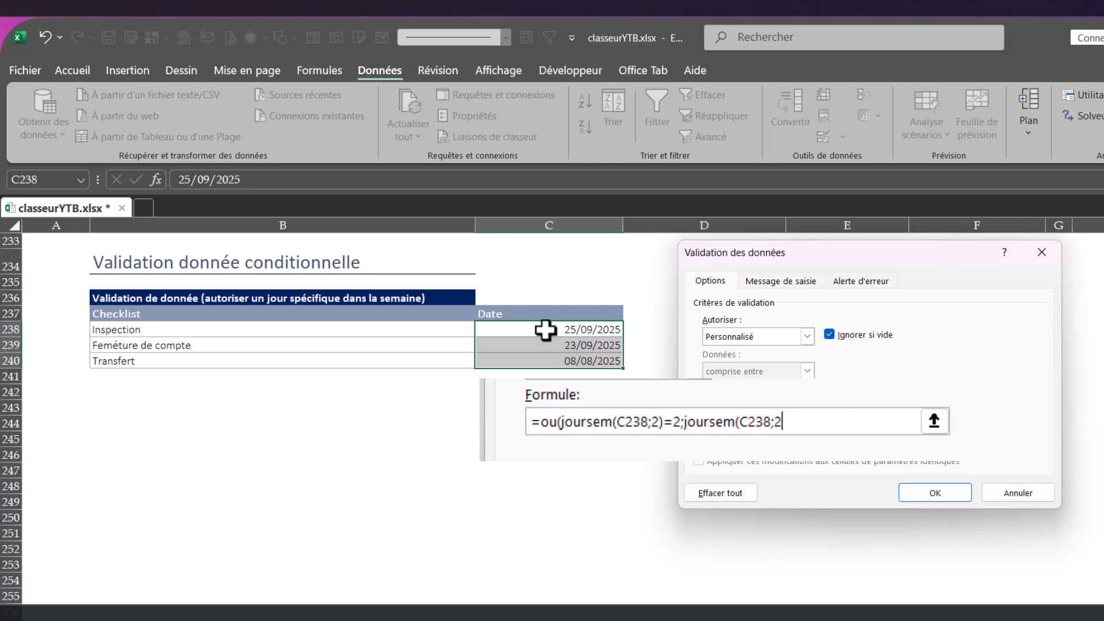
type(")")
type("=")
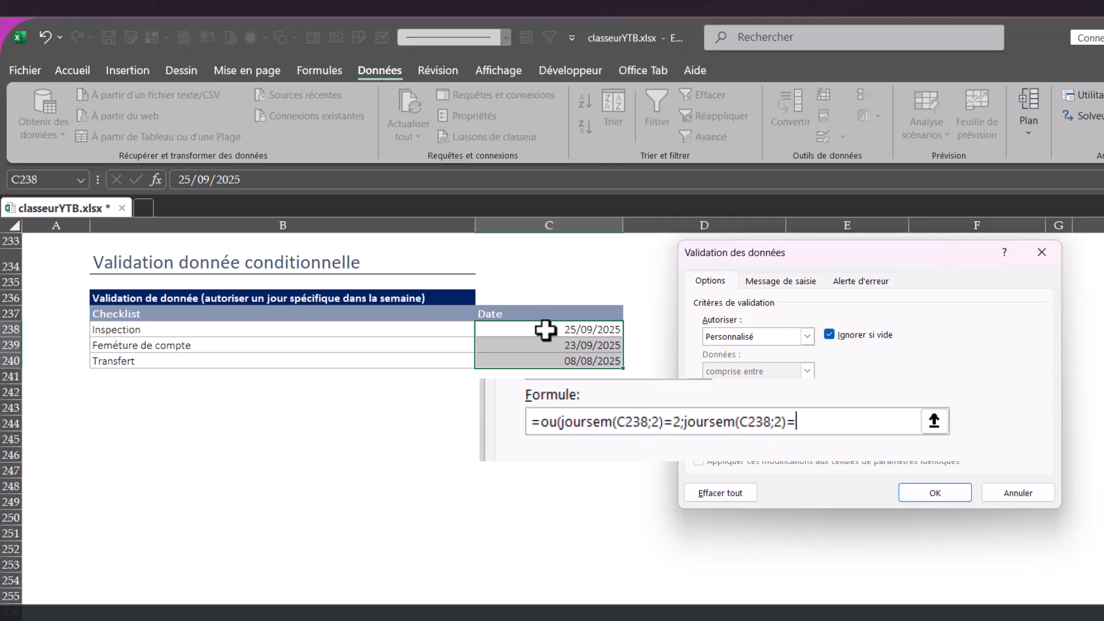
type("4")
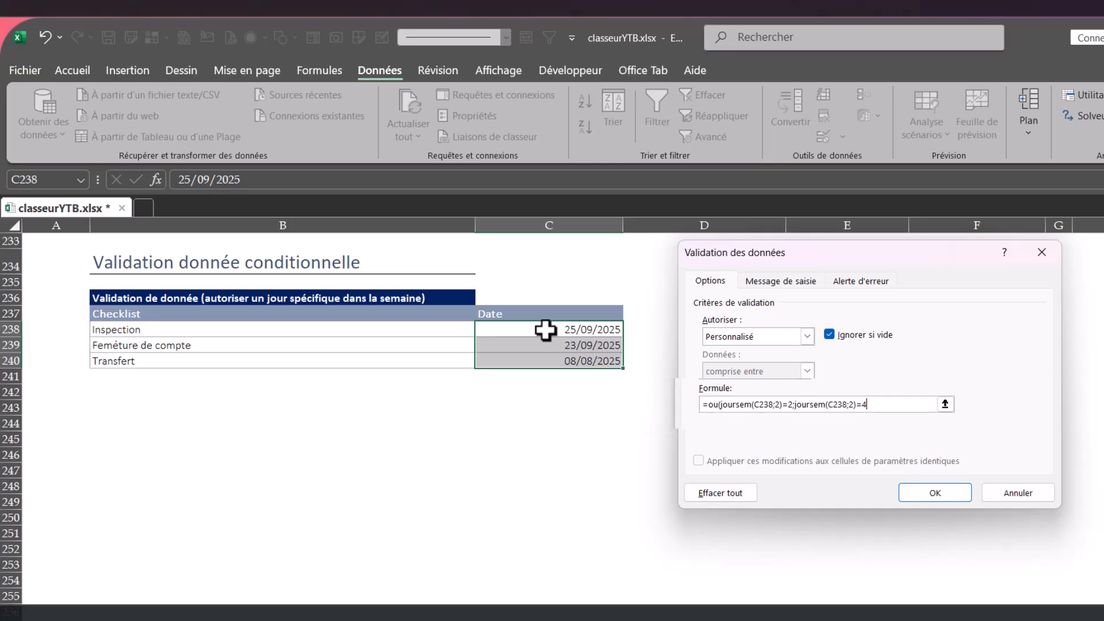
type(")")
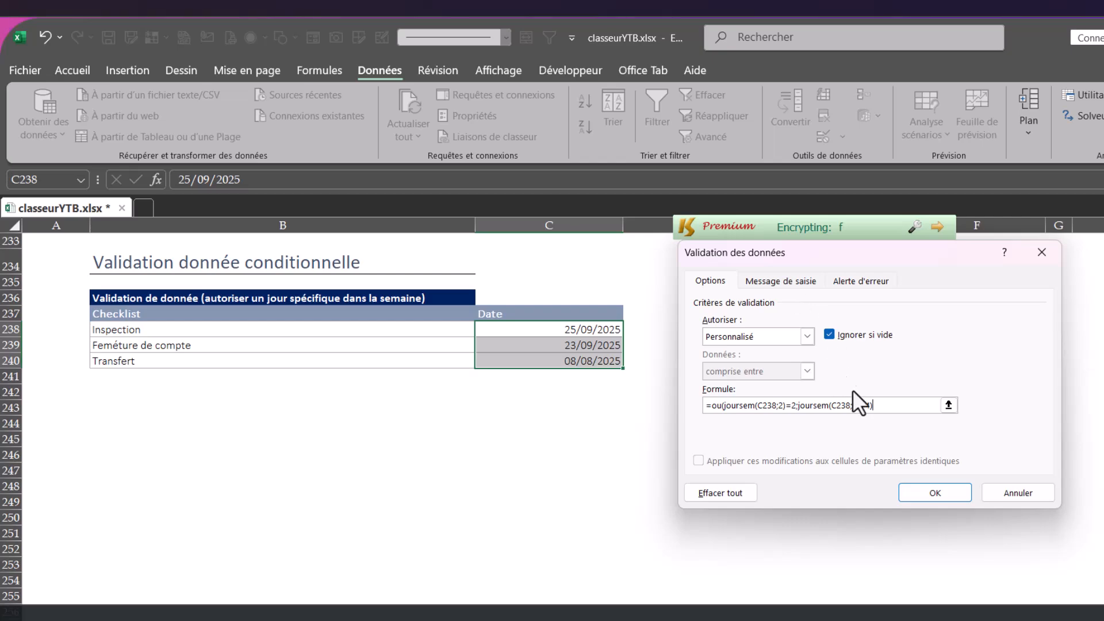
Check the input message and error alert settings, and apply the validation rule to the date cells.
left_click(794, 279)
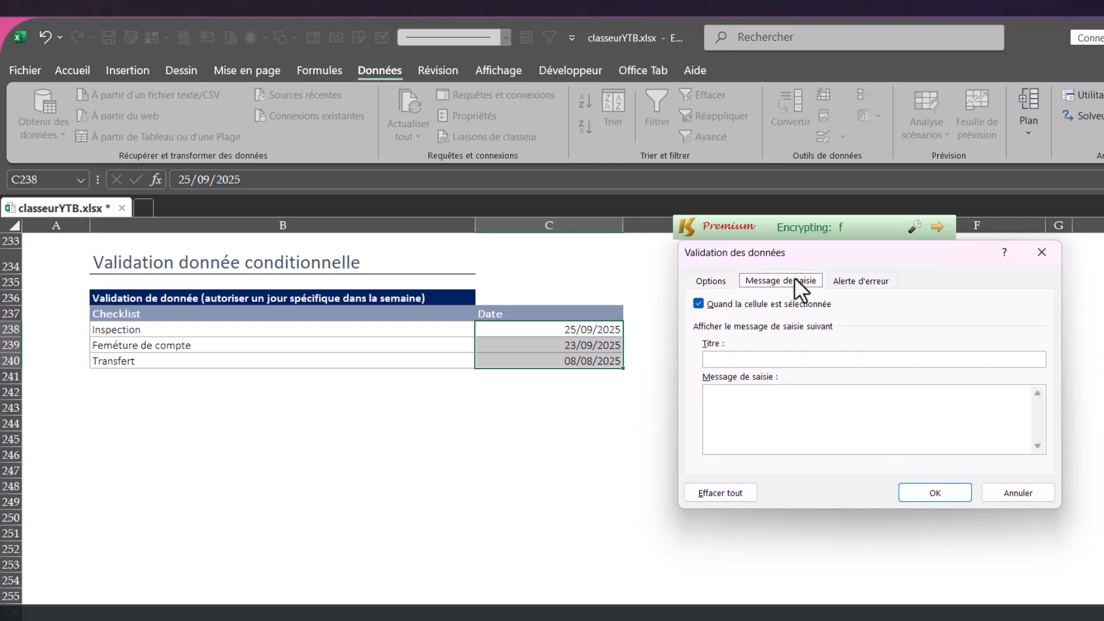
left_click(872, 282)
left_click(714, 282)
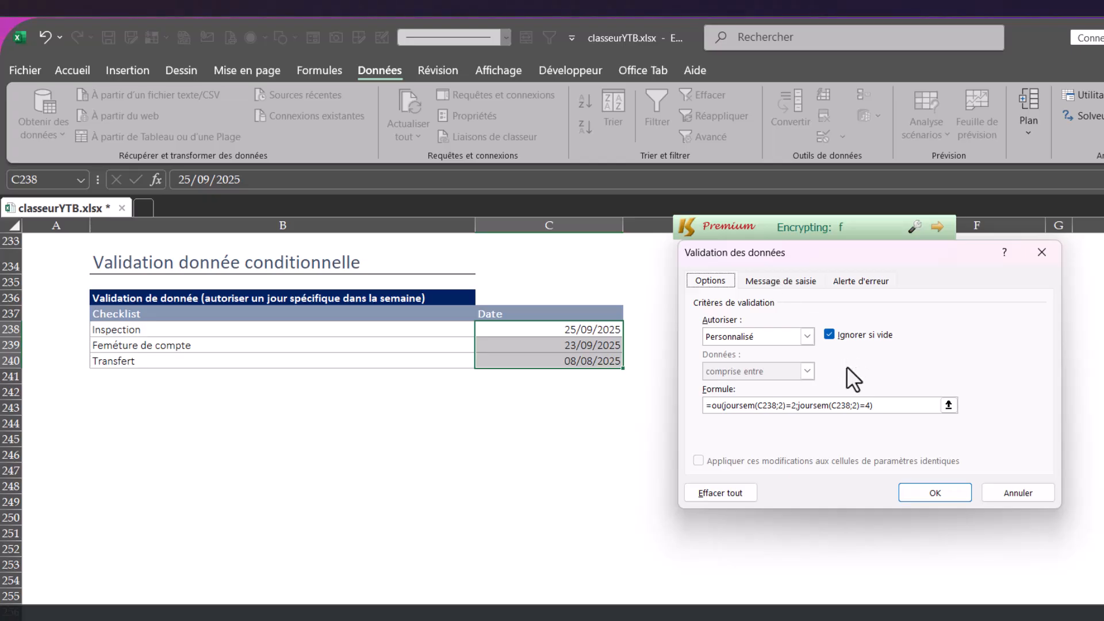
left_click(793, 276)
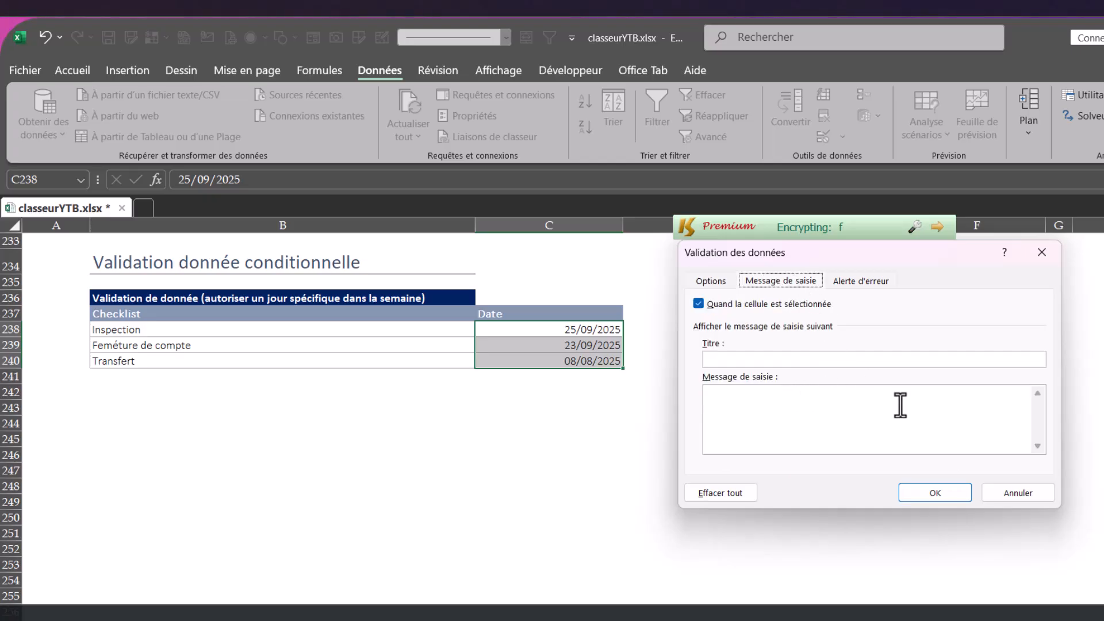
left_click(713, 280)
left_click(927, 490)
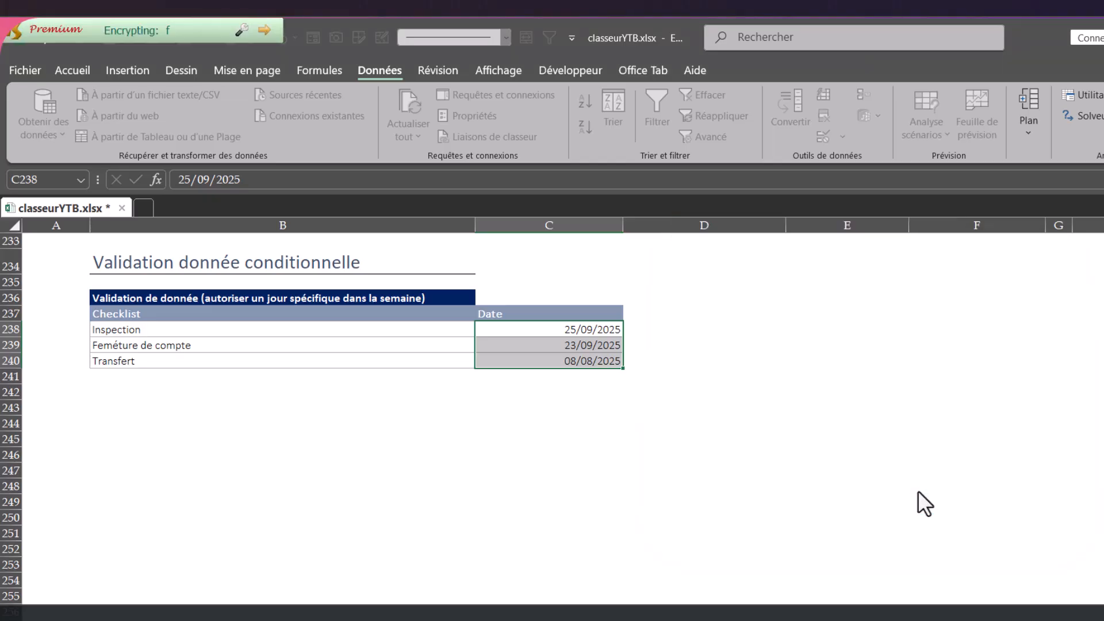
Enter 02/10 as the date of the Inspection row in C238.
left_click(705, 359)
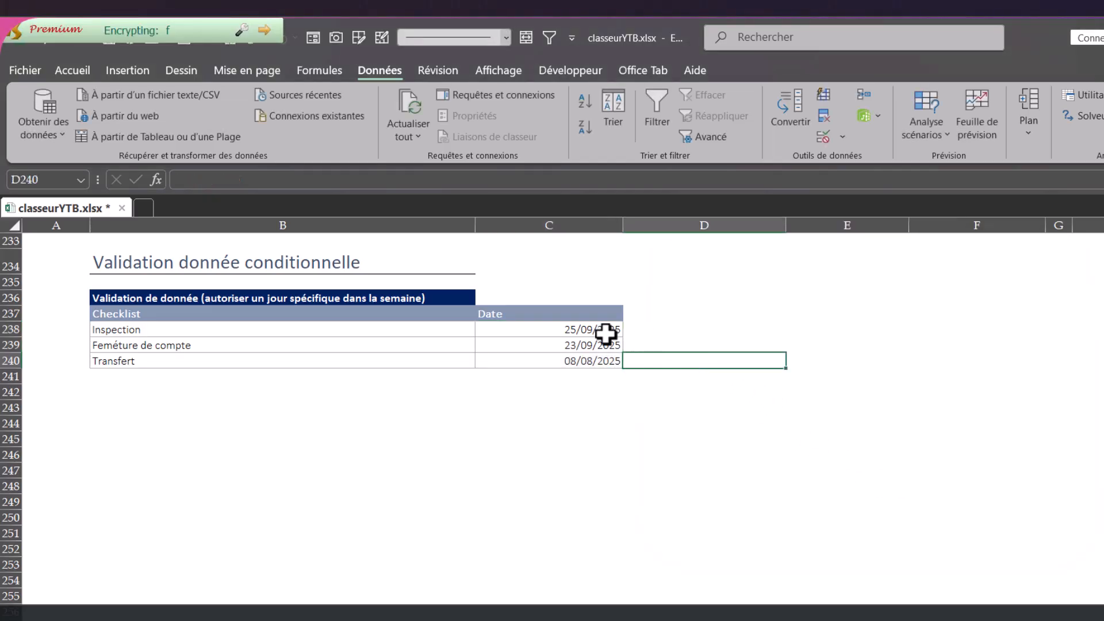
left_click(597, 332)
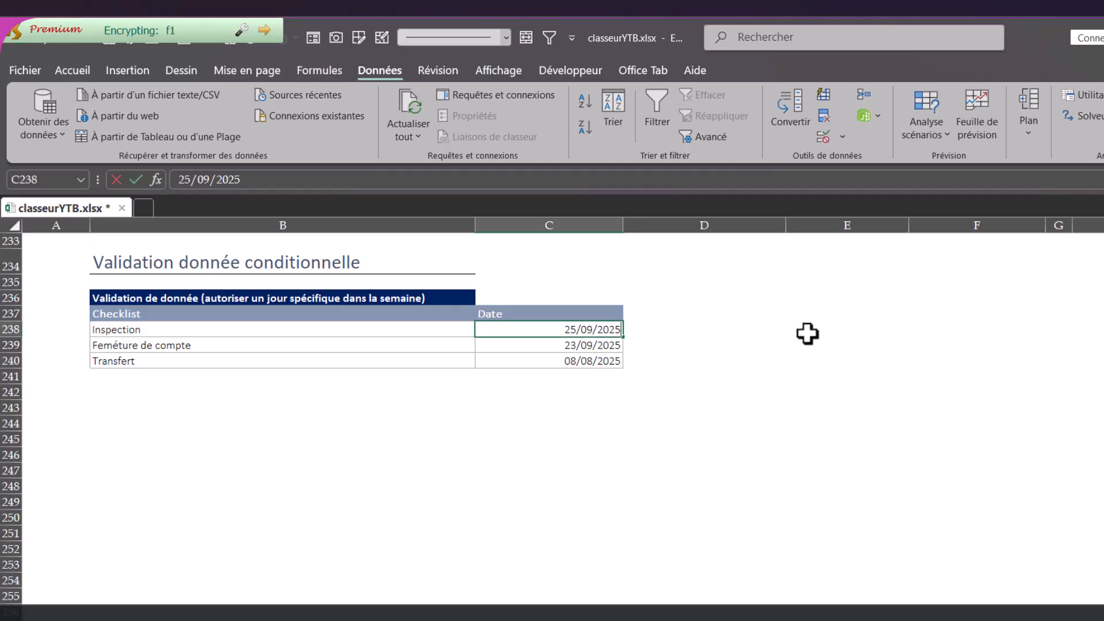
type("02/10")
key("Return")
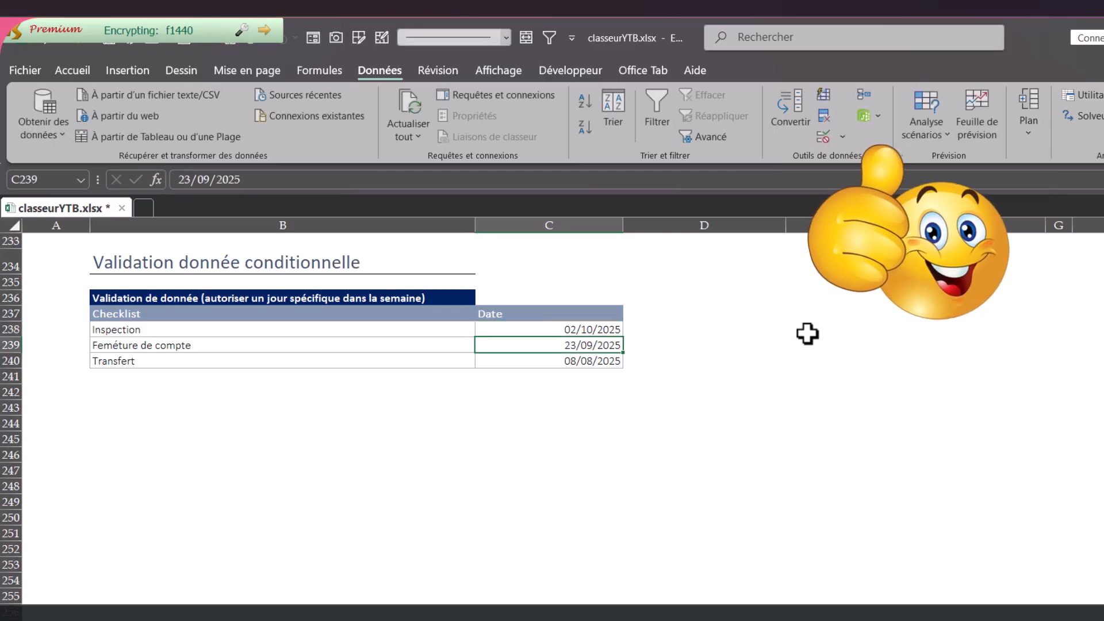
Try to enter 03/10 as the date of the Feméture de compte row in C239.
type("03")
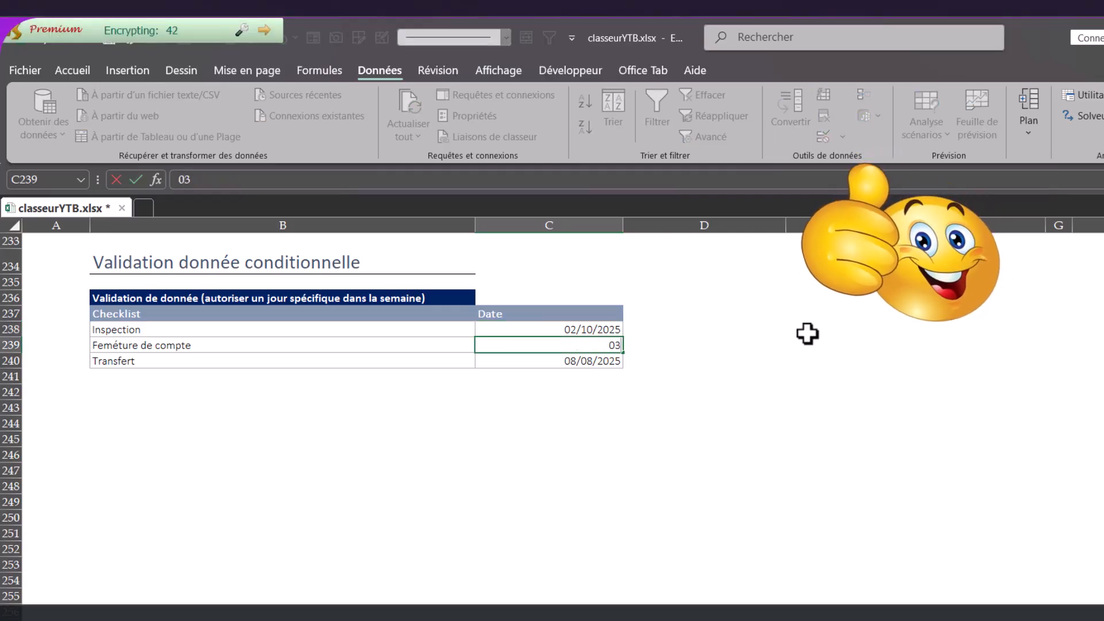
type("/10")
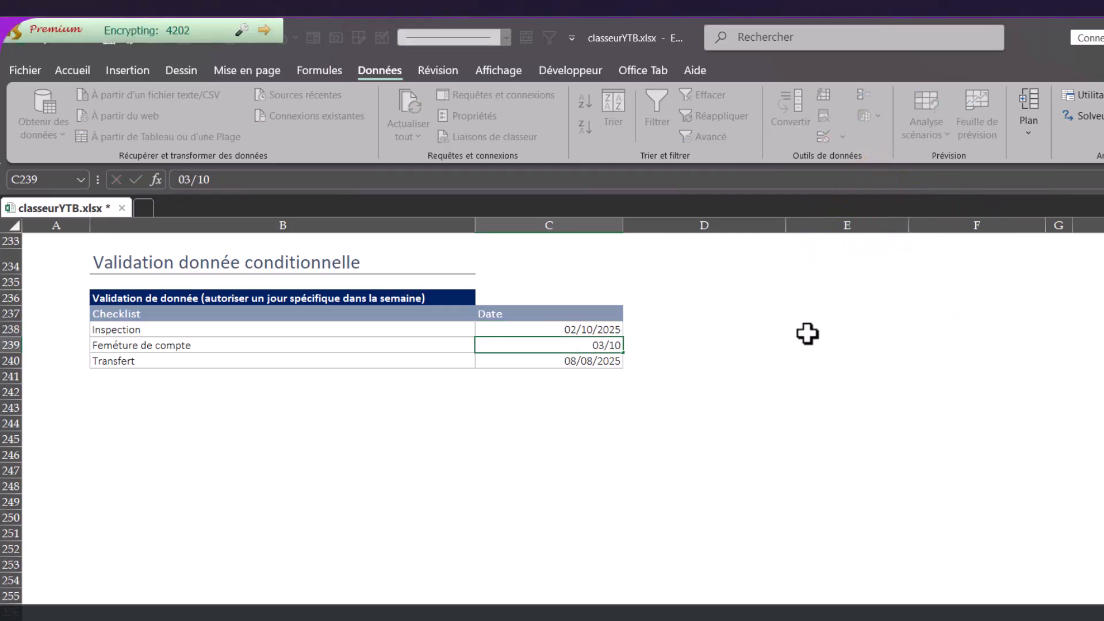
key("Return")
left_click(644, 403)
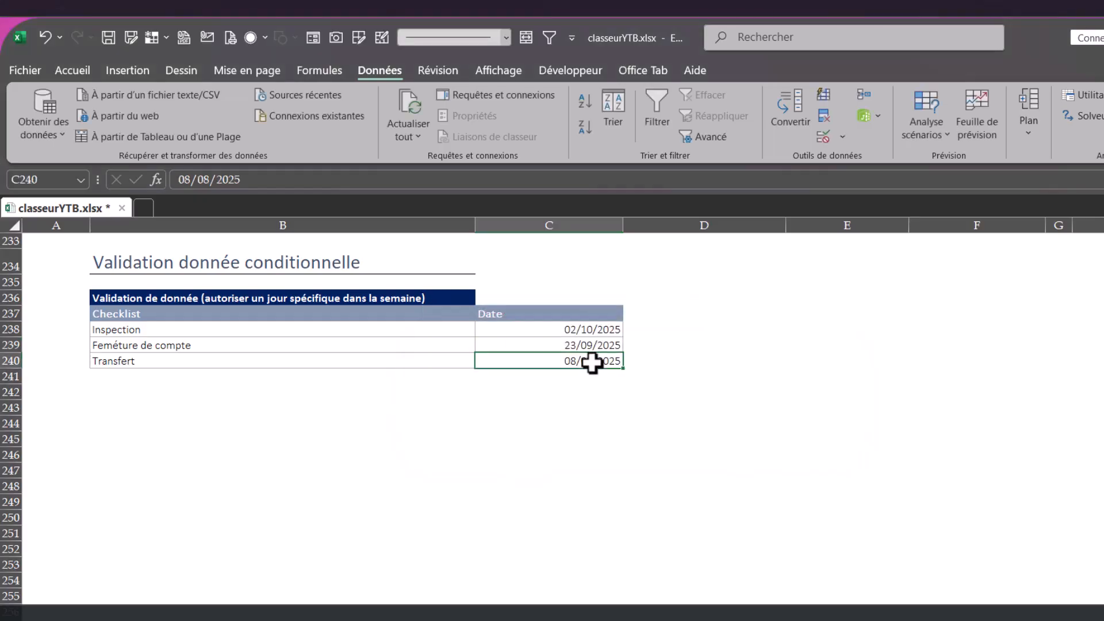
Try to enter 10/10 as the date of the Transfert row in C240.
type("10/10")
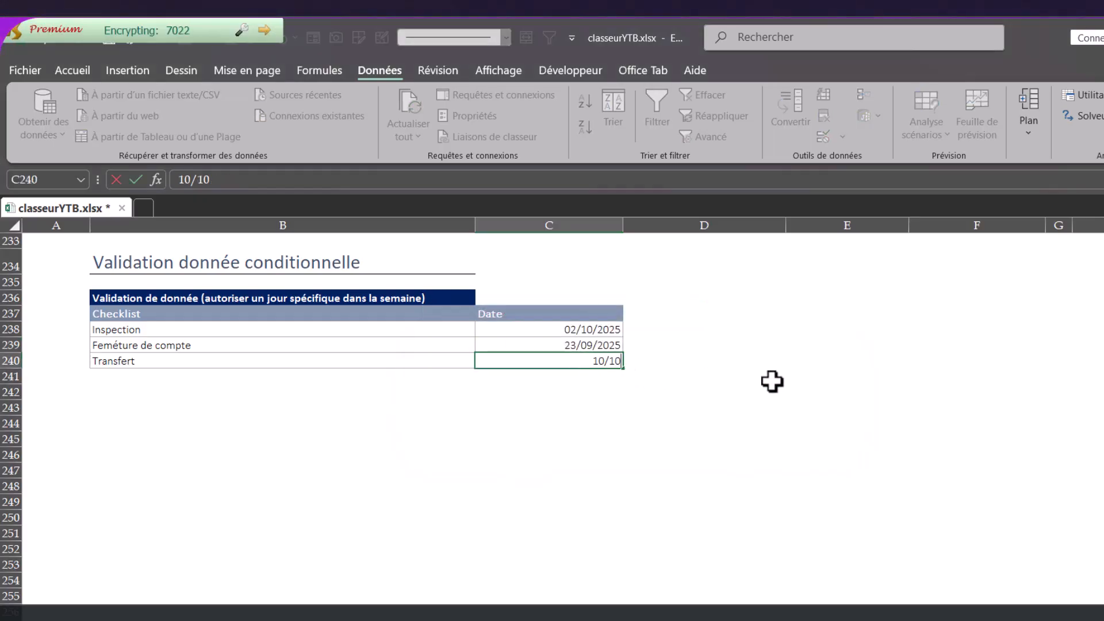
key("Return")
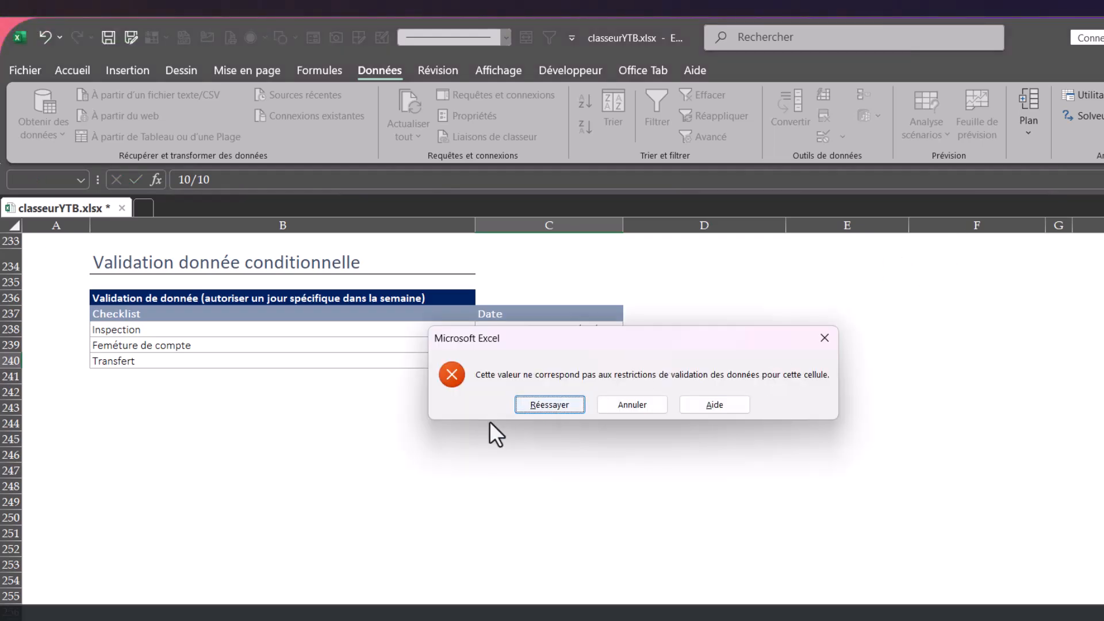
left_click(639, 405)
Enter 09/10 as the date of the Transfert row in C240.
type("09/10")
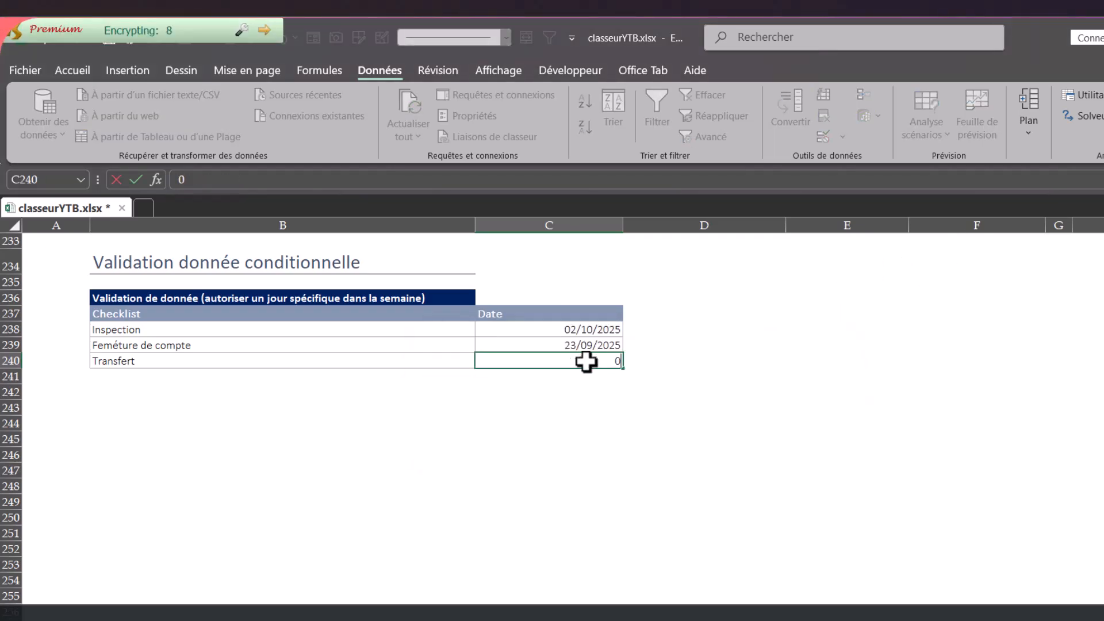
key("Return")
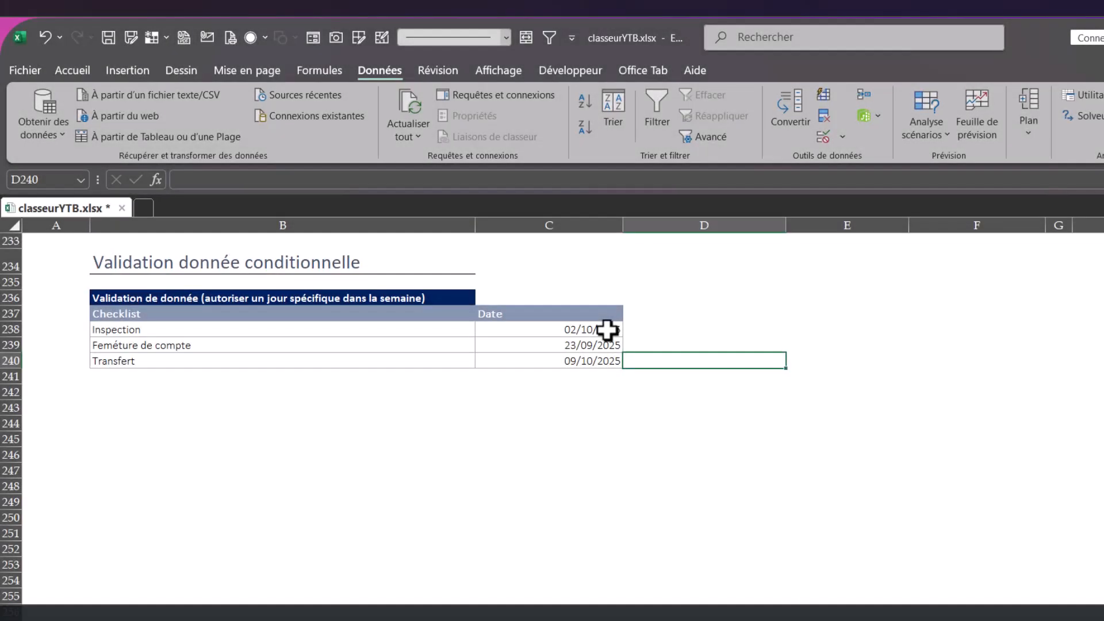
Review the data validation settings applied to the date cells C238:C240.
left_click_drag(607, 330, 609, 364)
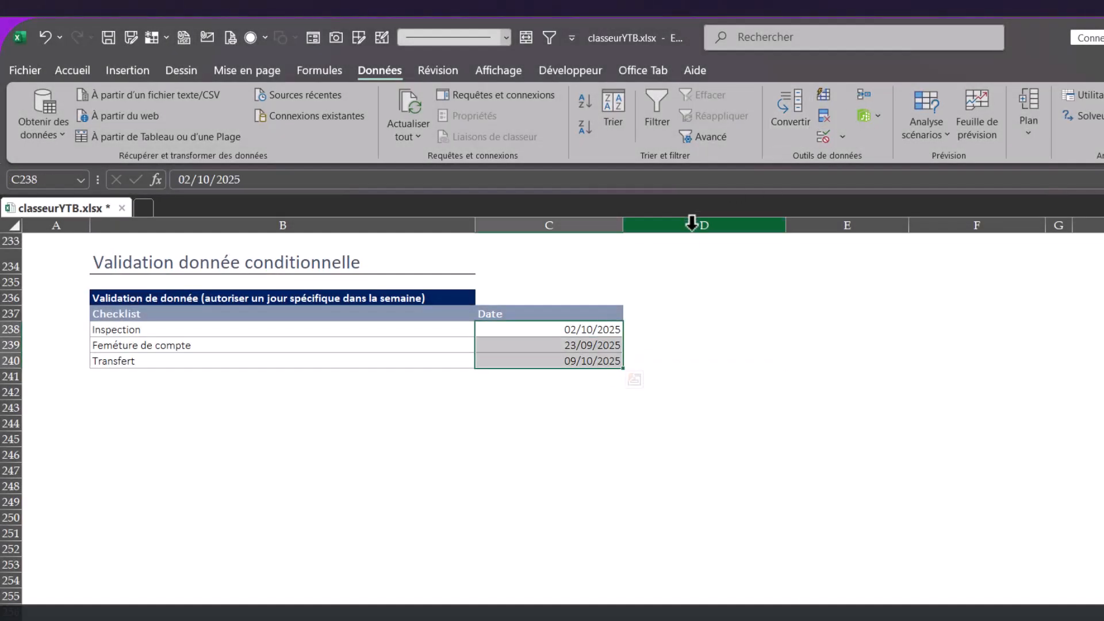
left_click(843, 140)
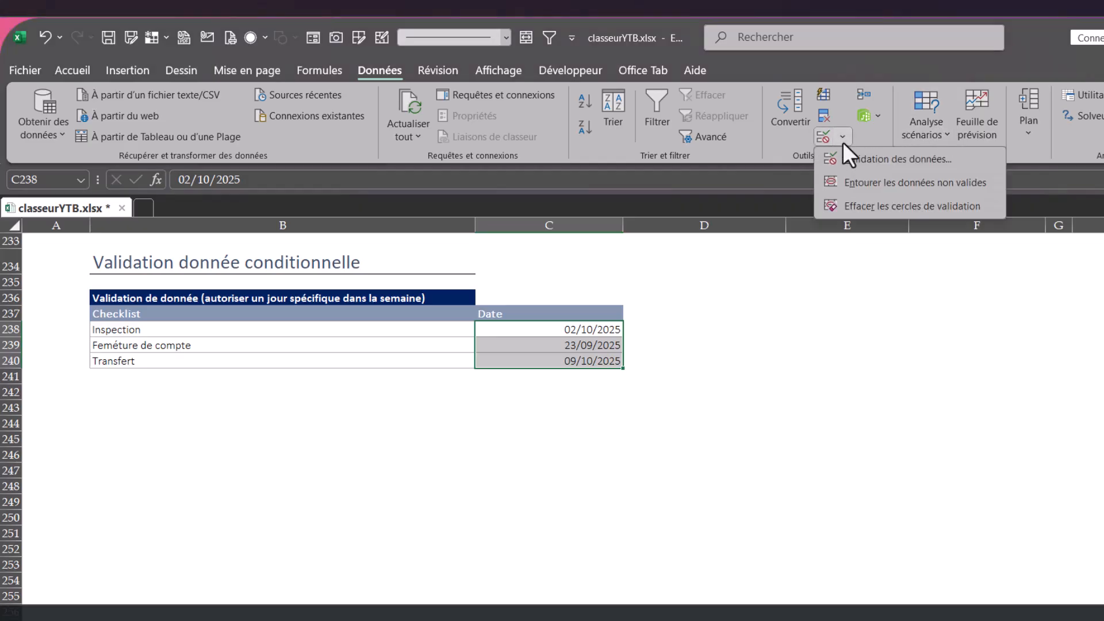
left_click(875, 159)
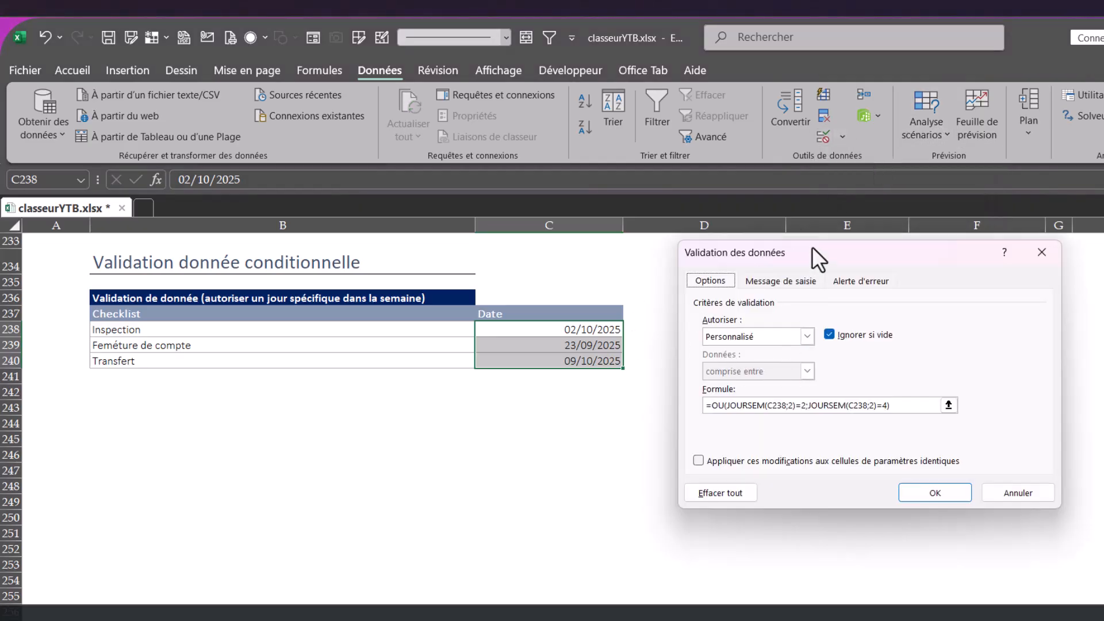
left_click_drag(811, 247, 778, 261)
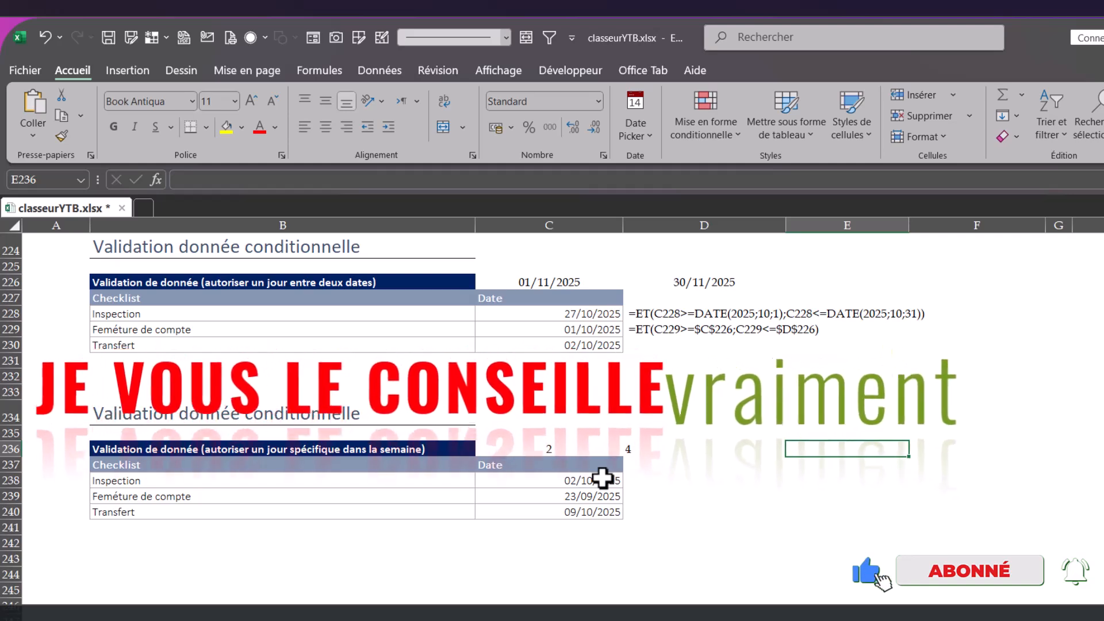
Fill cell D238 with yellow and set its data validation criterion to Personnalisé.
left_click(662, 485)
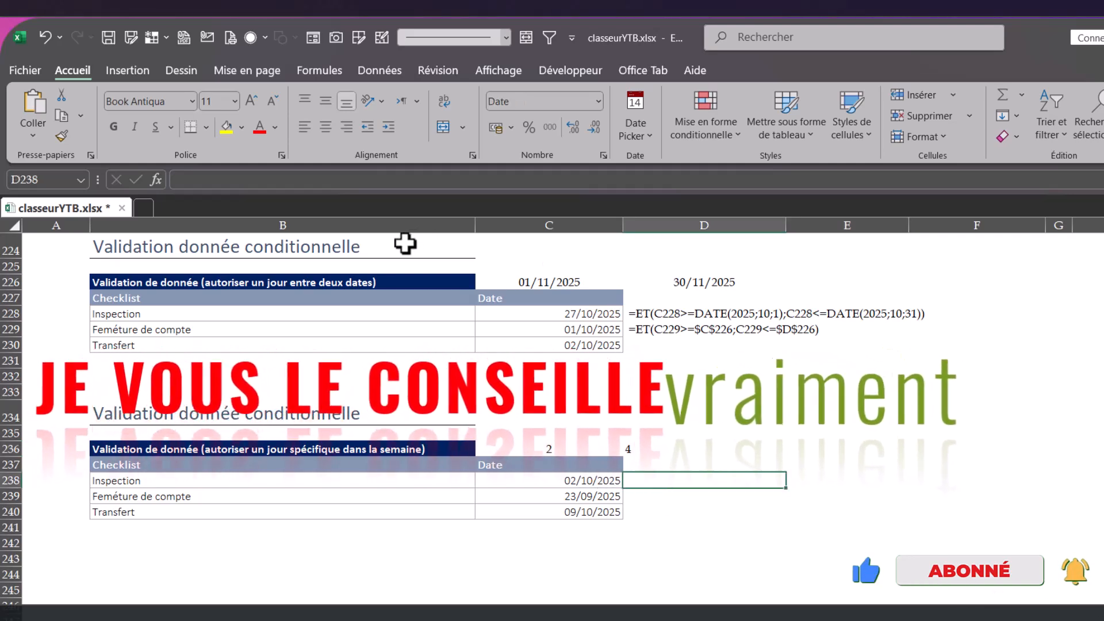
left_click(226, 128)
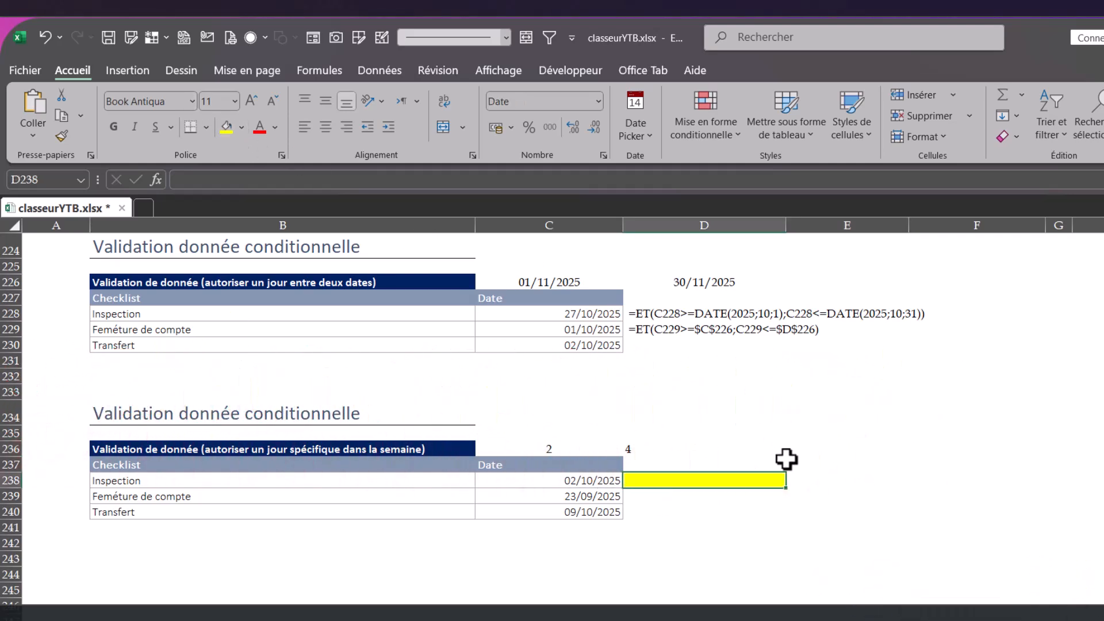
left_click(379, 71)
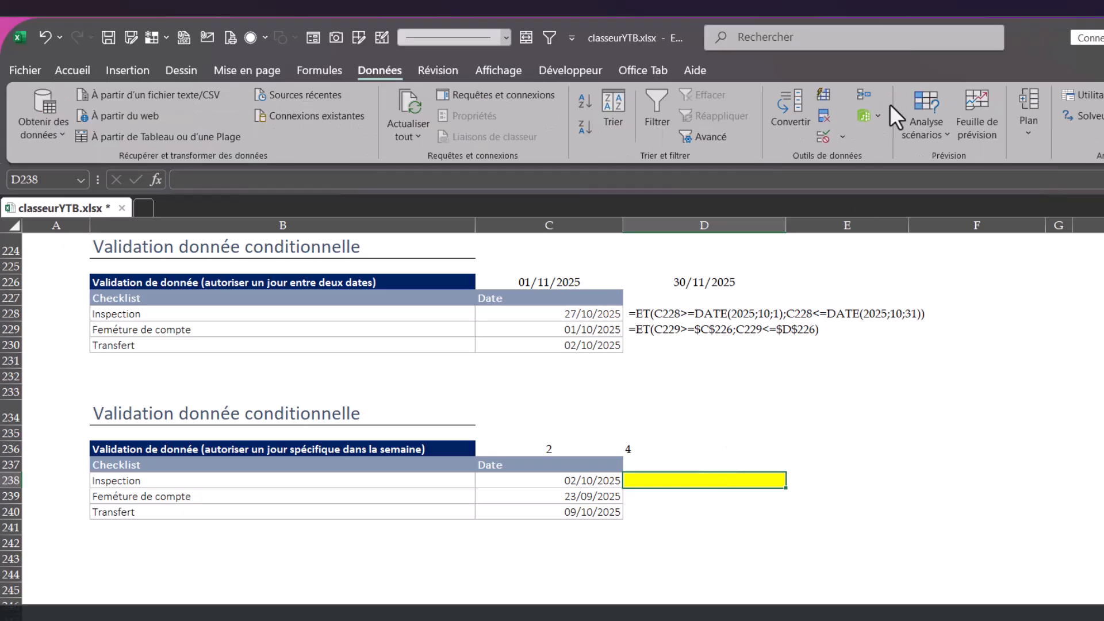
left_click(842, 142)
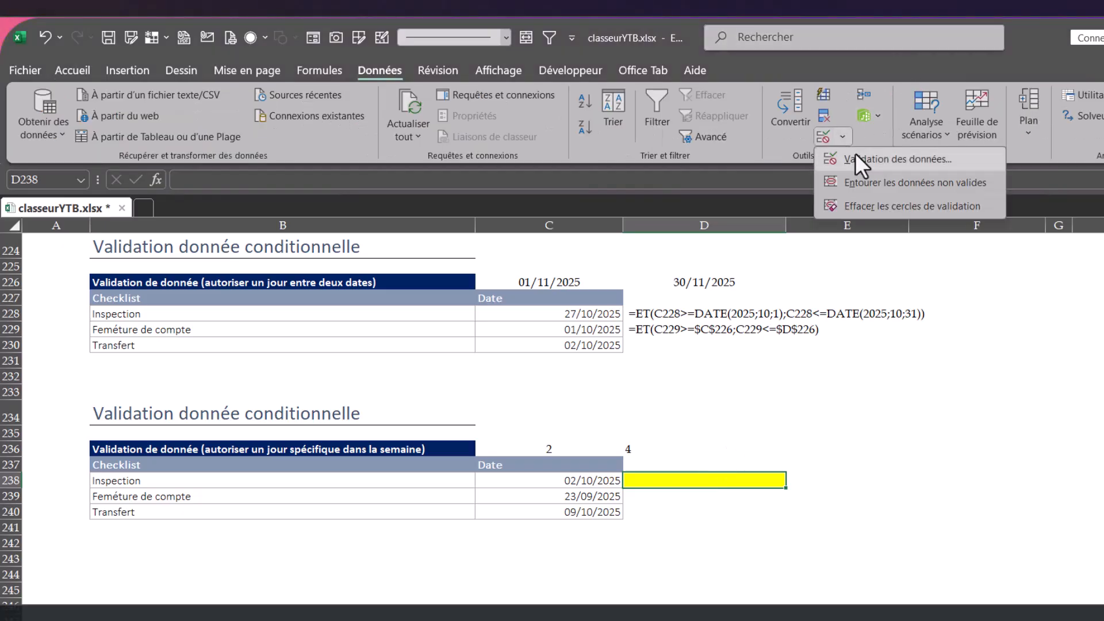
left_click(881, 160)
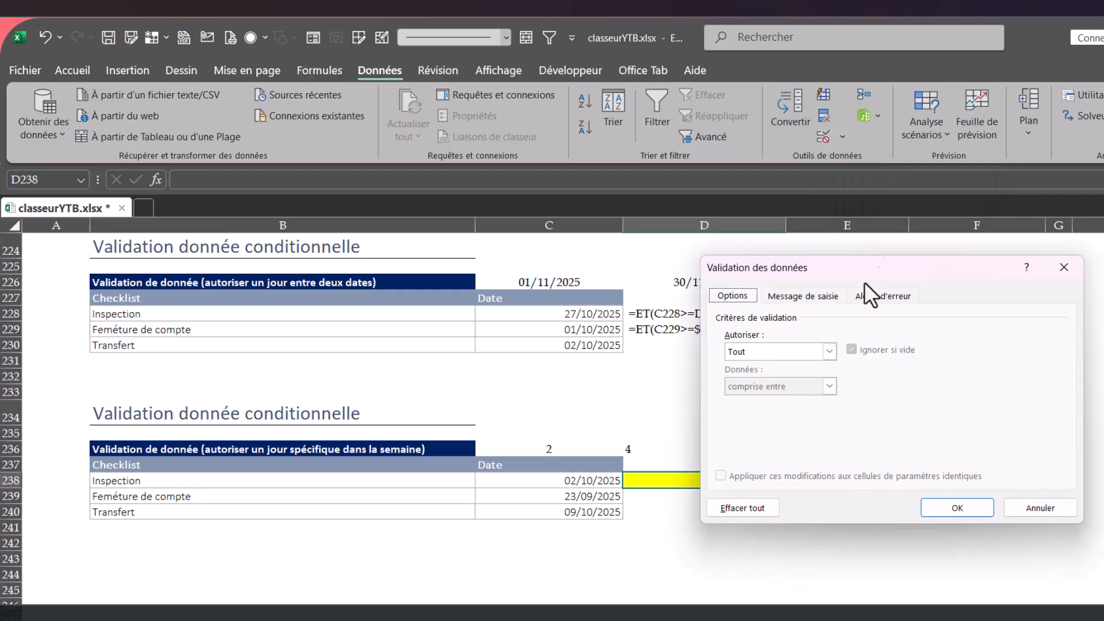
left_click(811, 351)
left_click(757, 446)
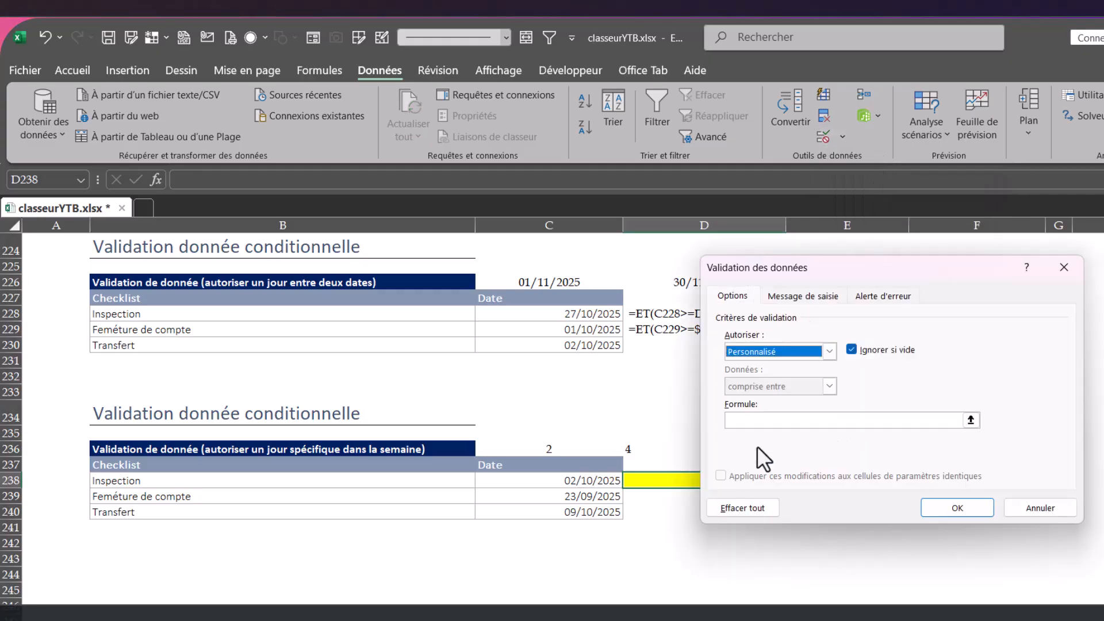
Enter the validation formula =OU(JOURSEM(d238;2)=2;JOURSEM(d238;2)=4) for cell D238.
left_click(857, 420)
type("=OU(JOURSEM(C238;2)=2;JOURSEM(C238;2)=4)")
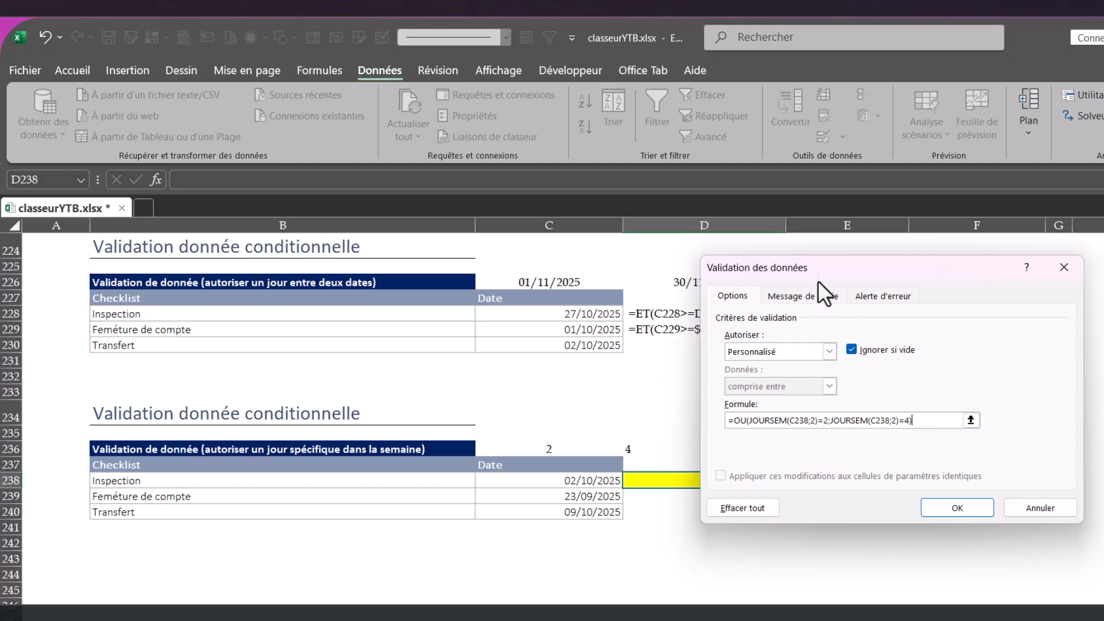
left_click_drag(823, 268, 932, 257)
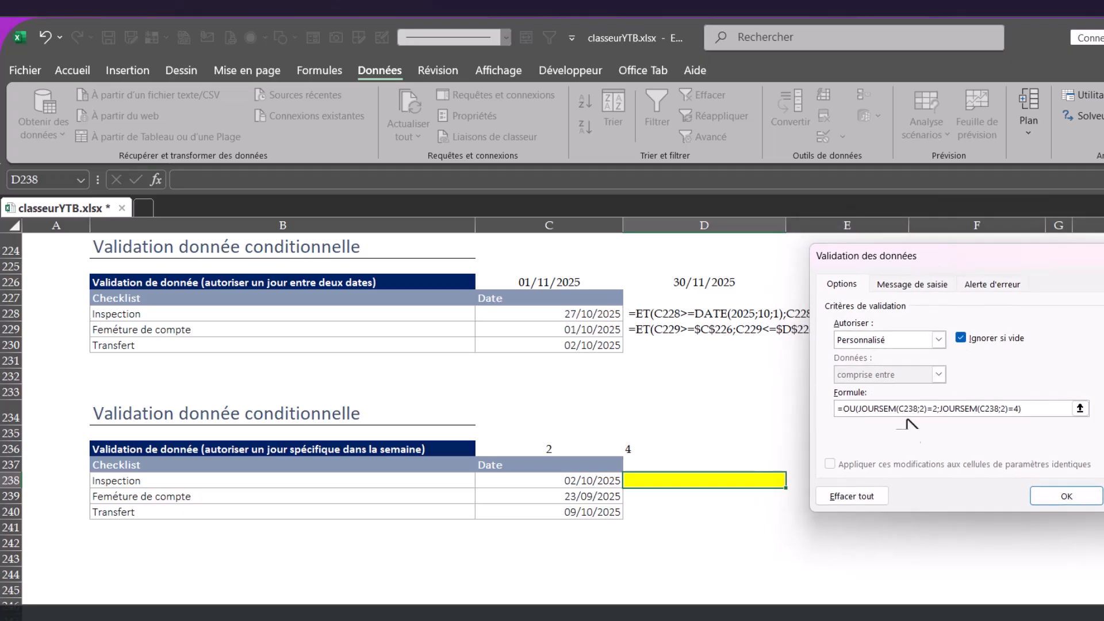
left_click(852, 405)
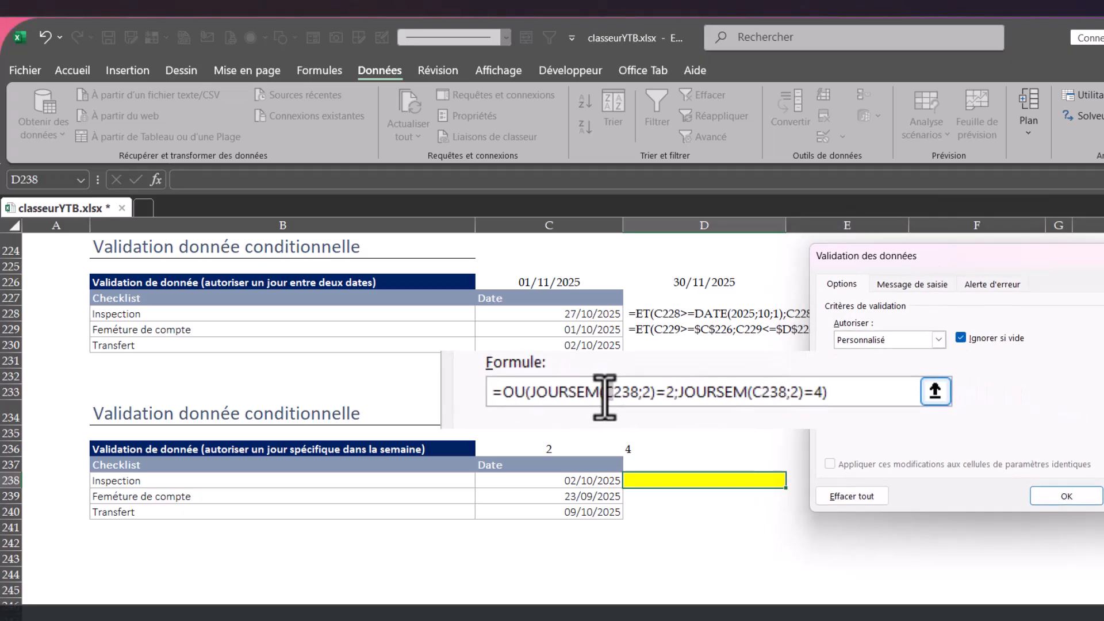
key("BackSpace")
type("d")
left_click(761, 391)
key("BackSpace")
type("d")
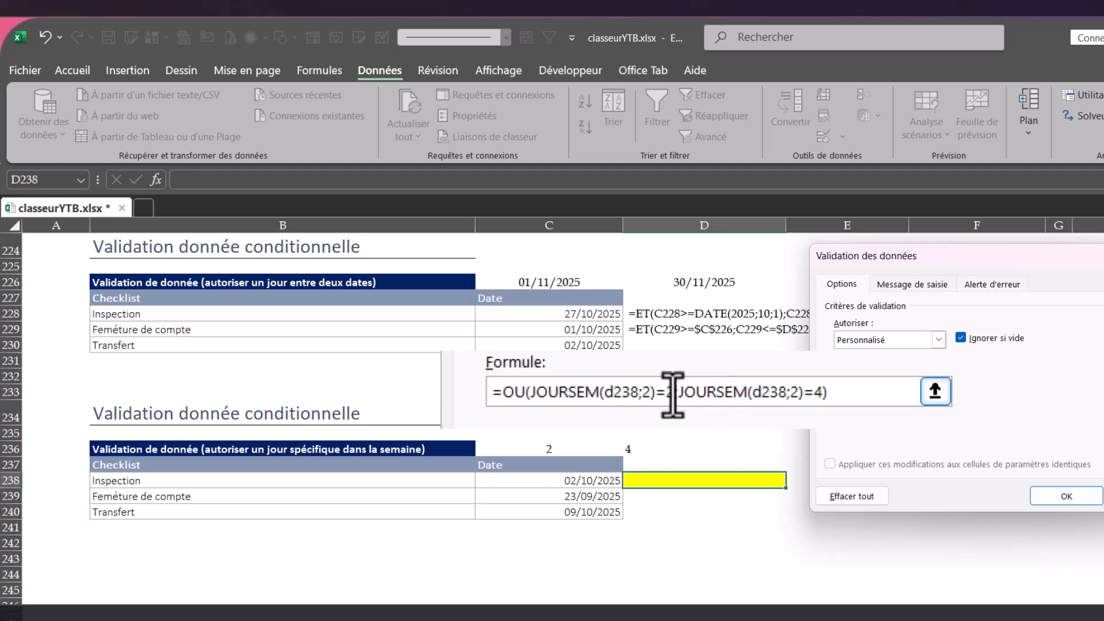
Replace the fixed weekday numbers 2 and 4 in the formula with the absolute references $C$236 and $D$236.
left_click(573, 446)
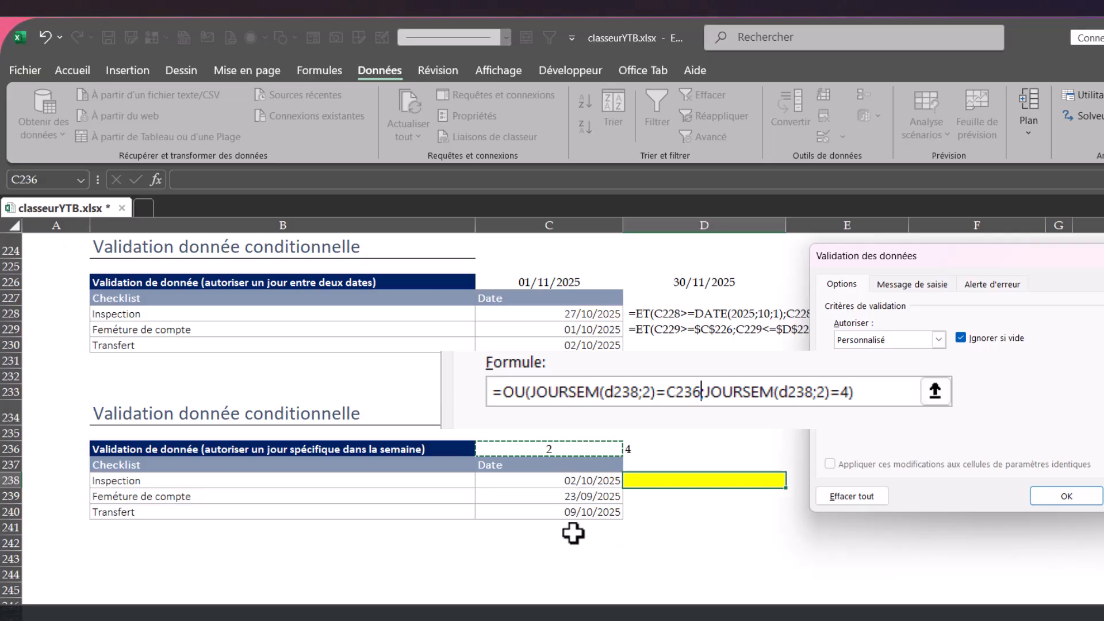
key("F4")
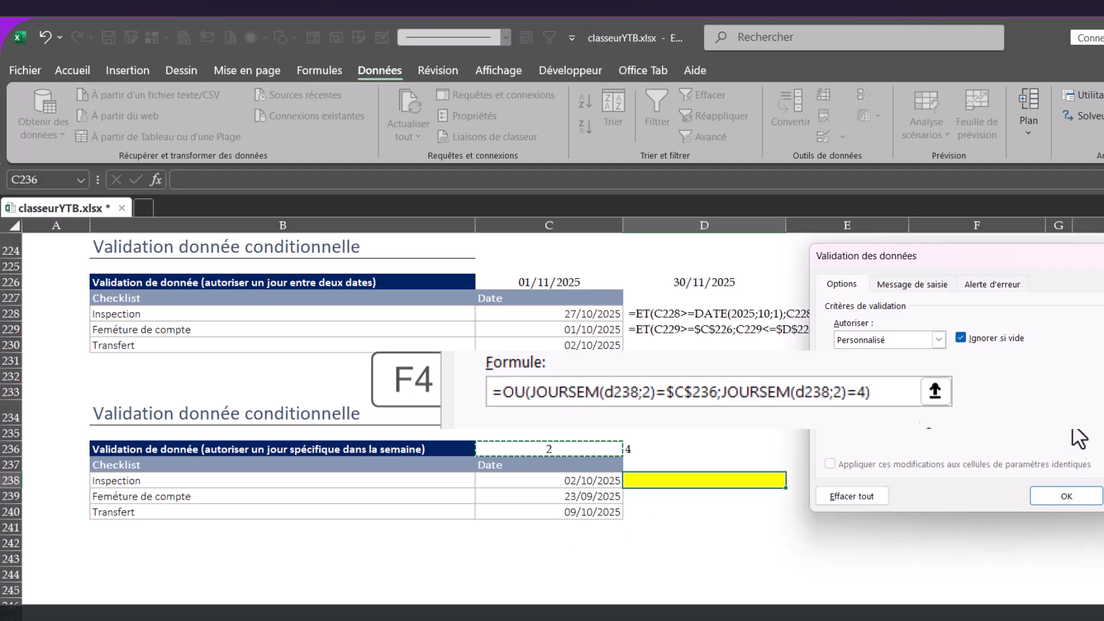
left_click(859, 392)
type("4")
left_click(638, 448)
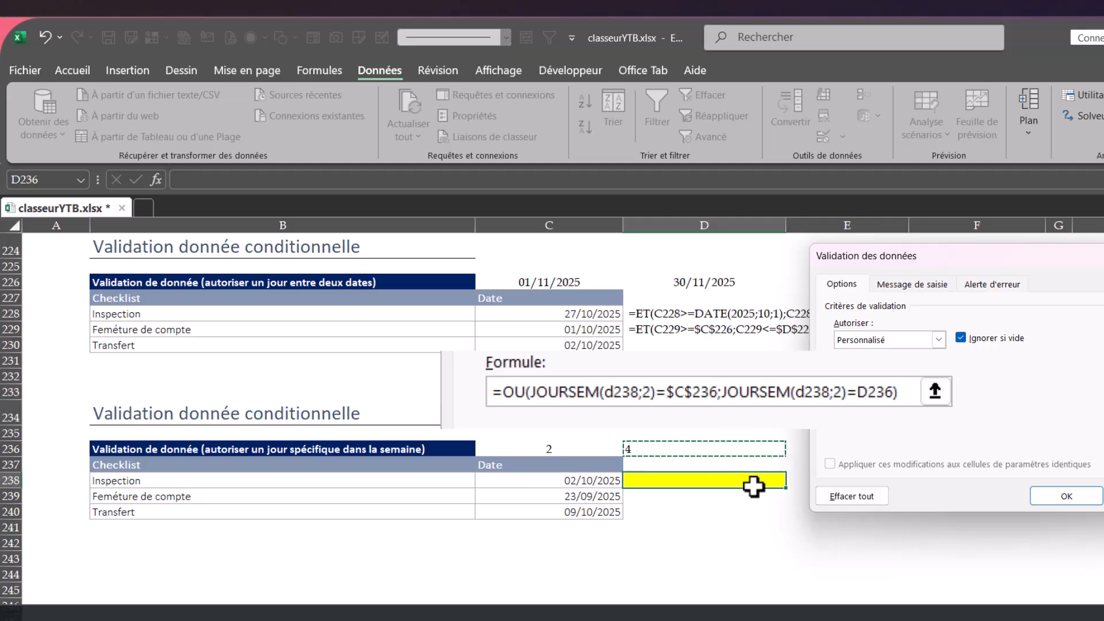
key("F4")
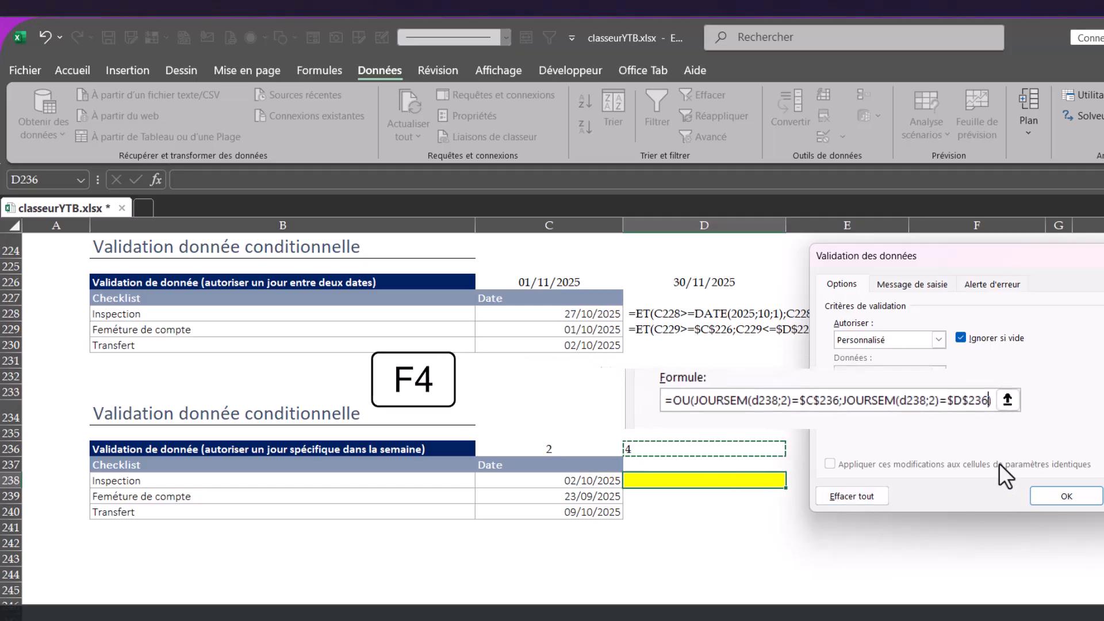
Check the rule's input message and error alert settings and apply the custom validation to D238.
left_click(937, 286)
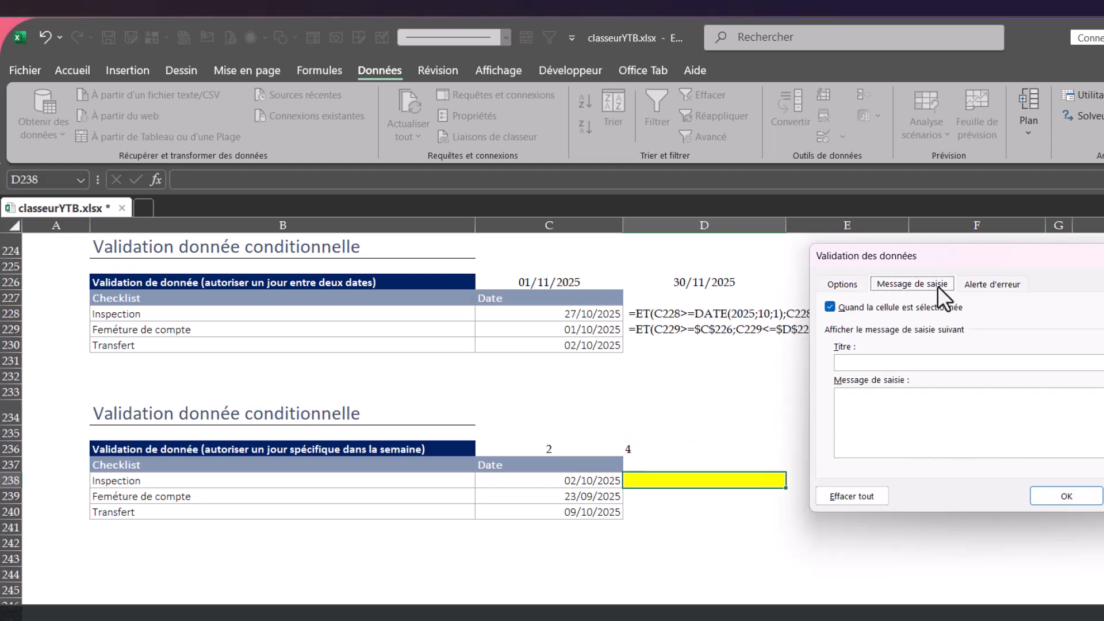
left_click(996, 285)
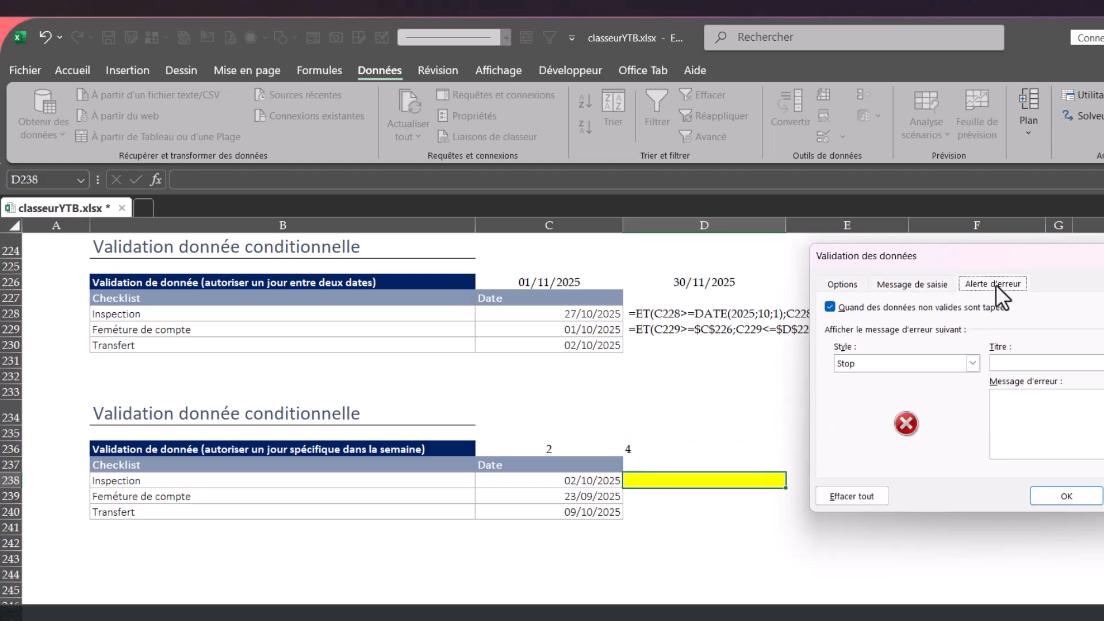
left_click(844, 284)
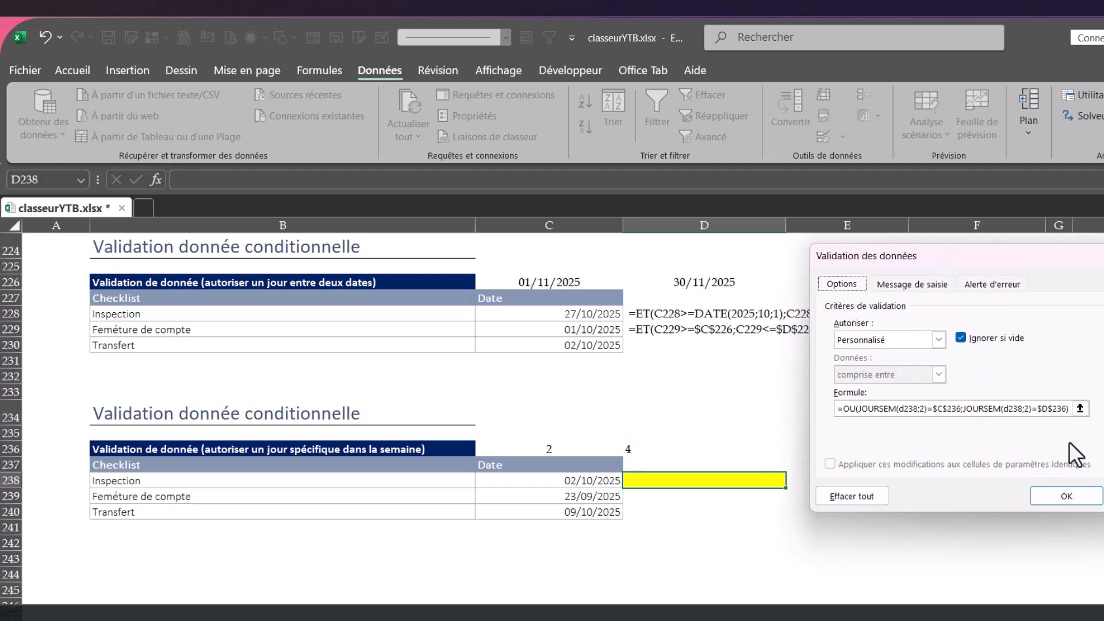
left_click(1064, 494)
left_click(770, 508)
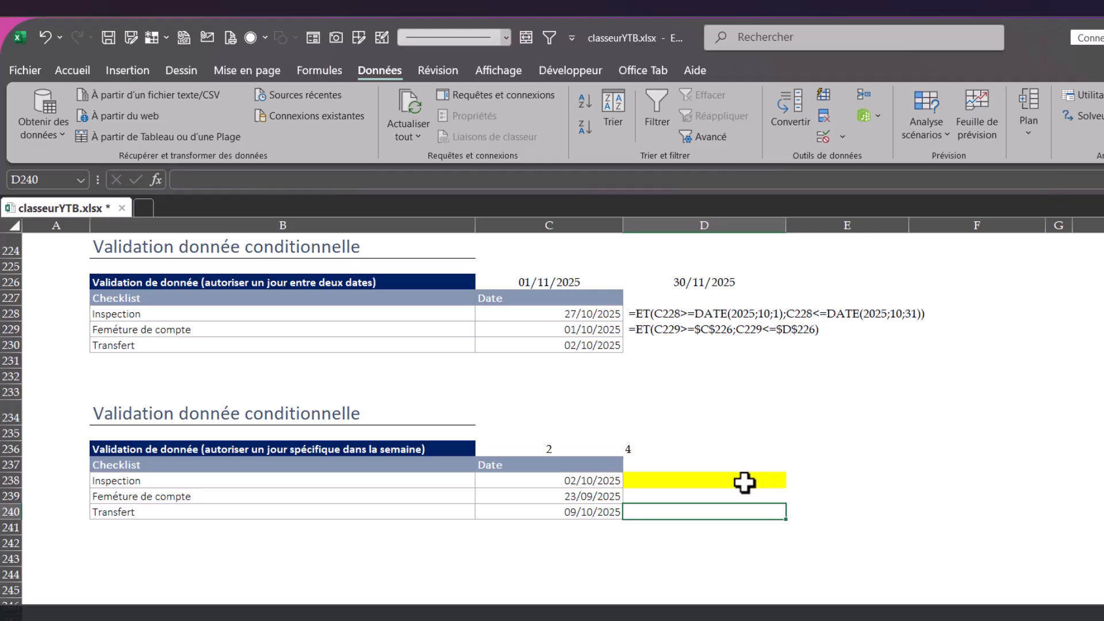
Change the allowed weekday numbers to 3 in C236 and 5 in D236.
left_click(656, 477)
left_click(552, 446)
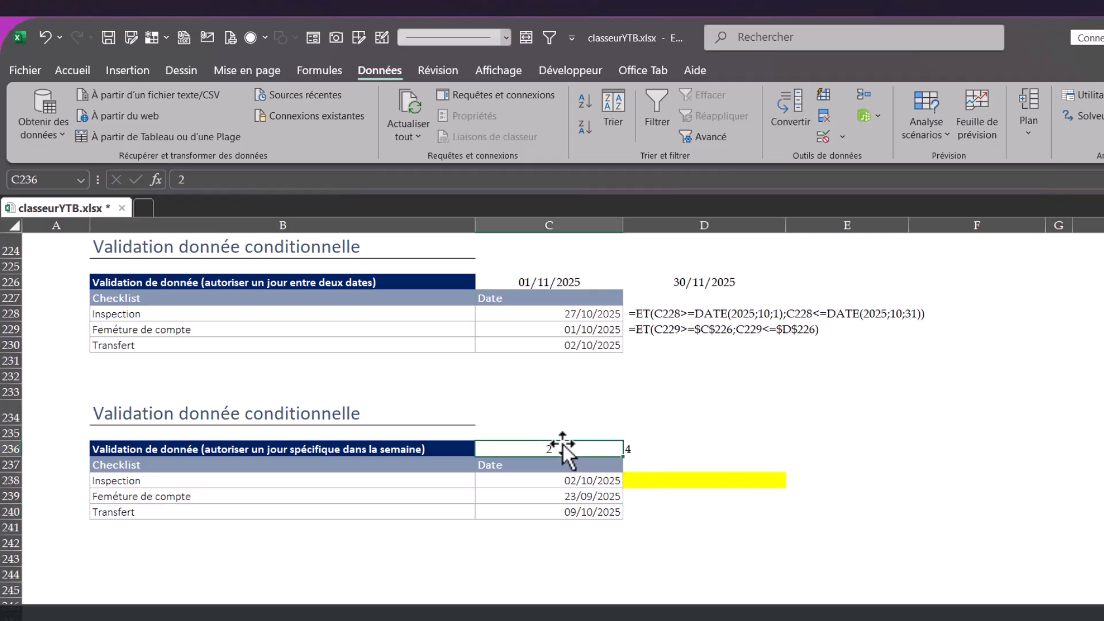
type("3")
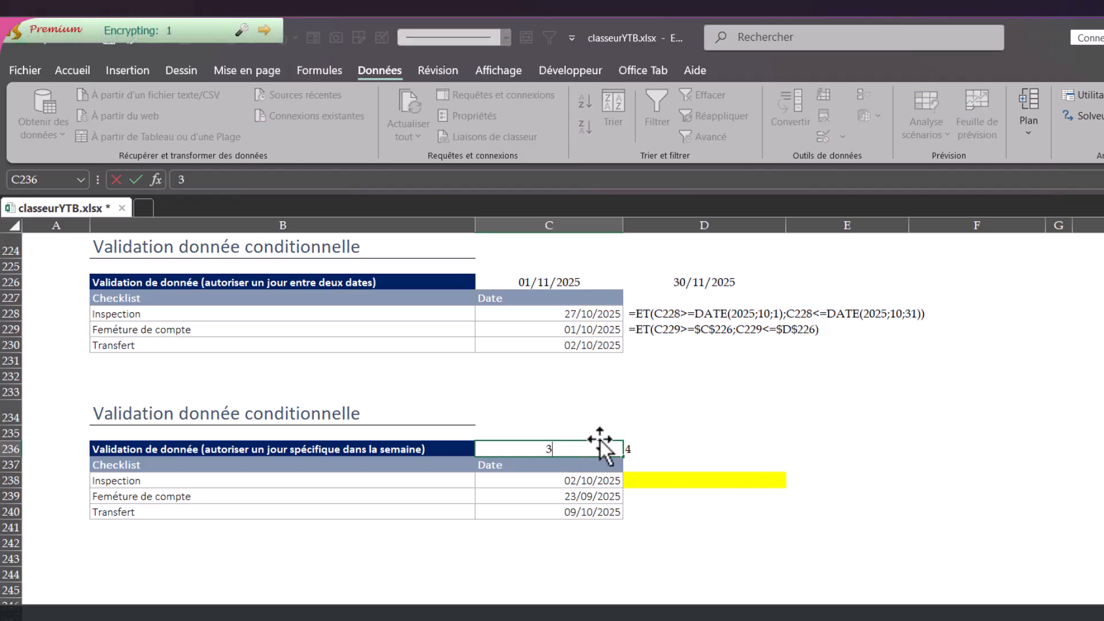
left_click(648, 454)
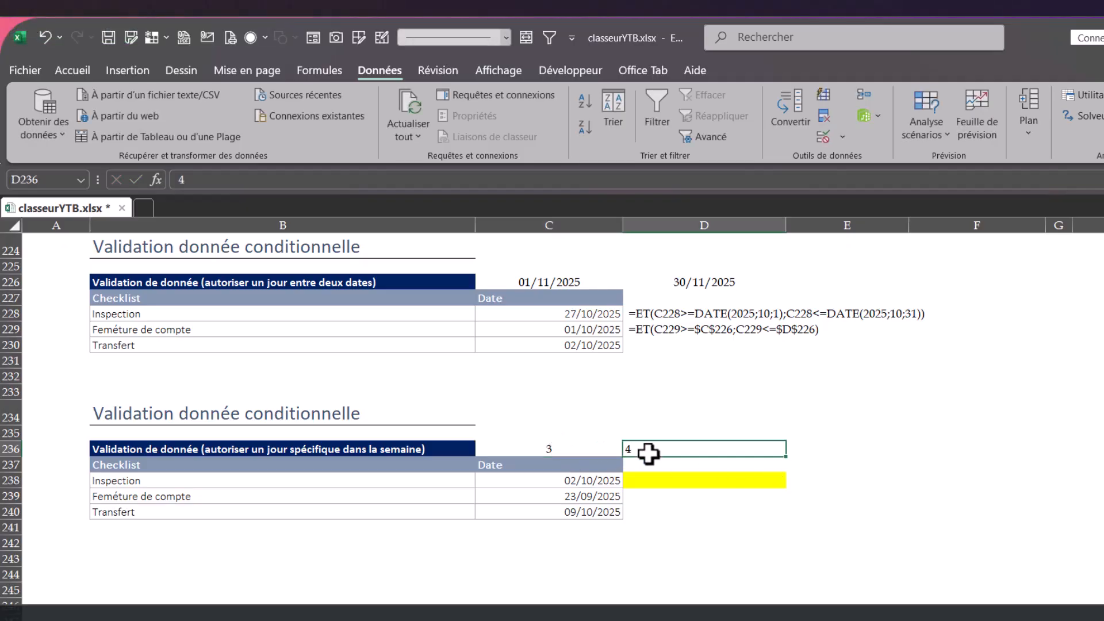
type("5")
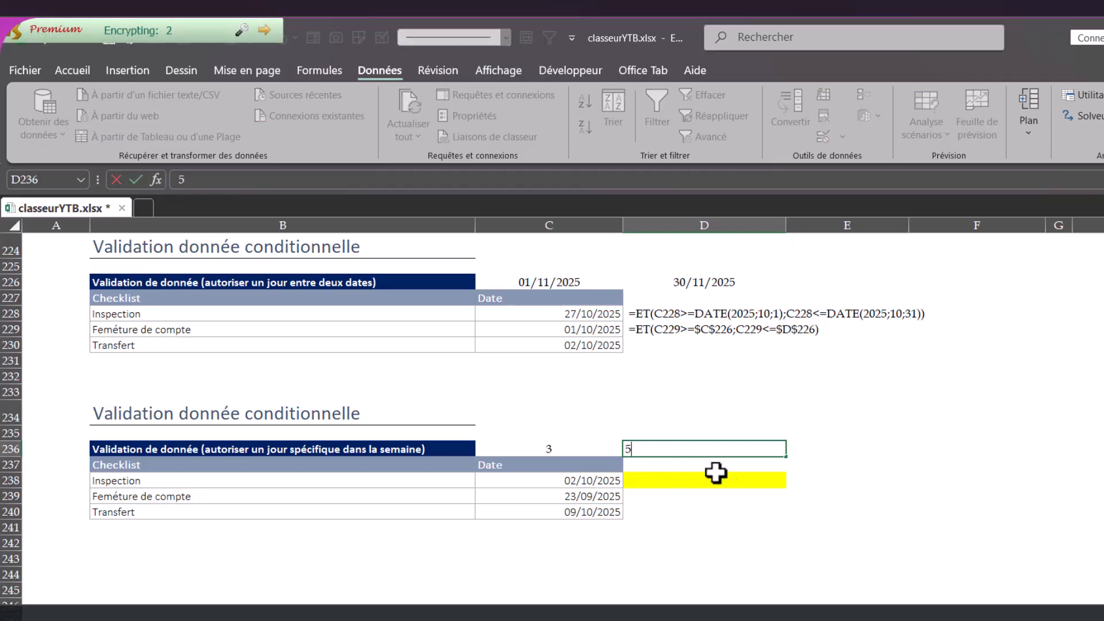
Enter 01/10 as a test date in D238.
left_click(732, 478)
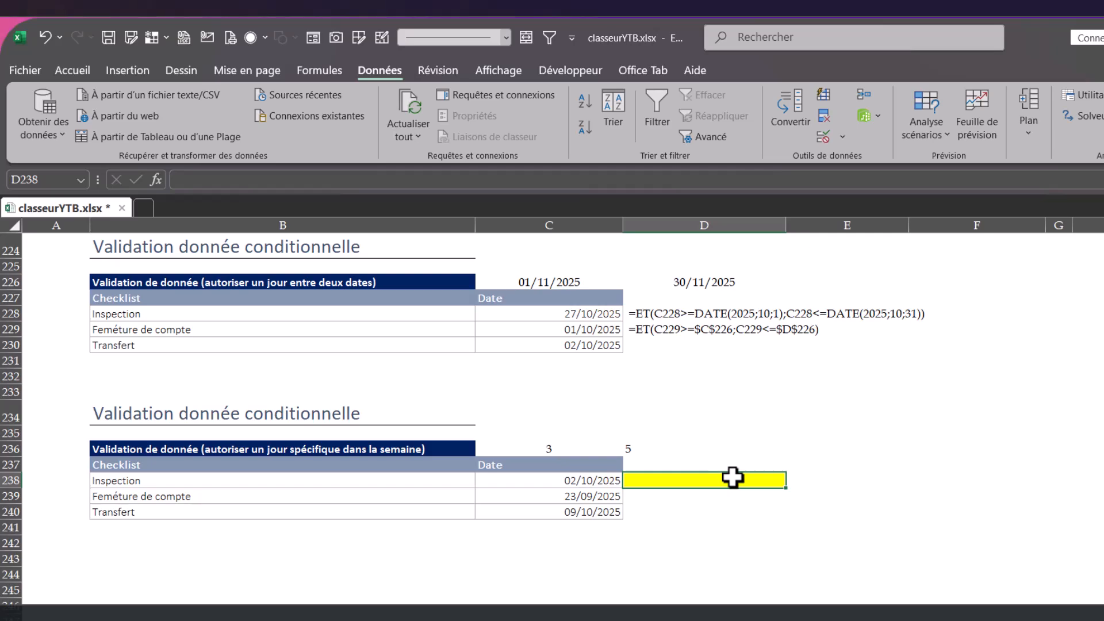
type("01/10")
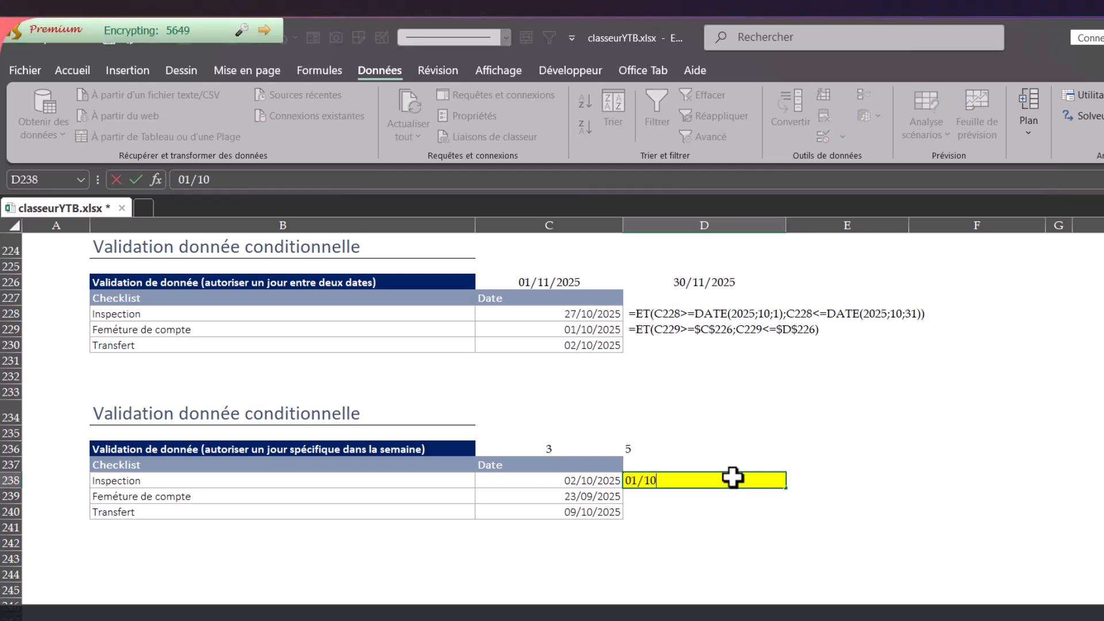
key("Return")
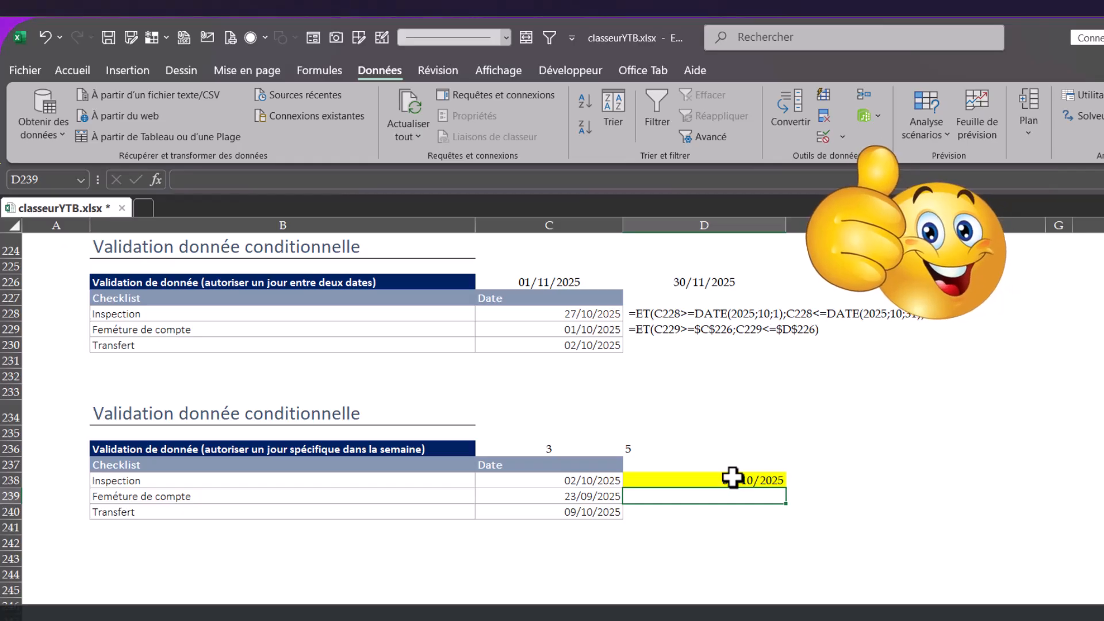
Try to enter 02/10 as the date in D238.
left_click(751, 480)
type("02/10")
key("Return")
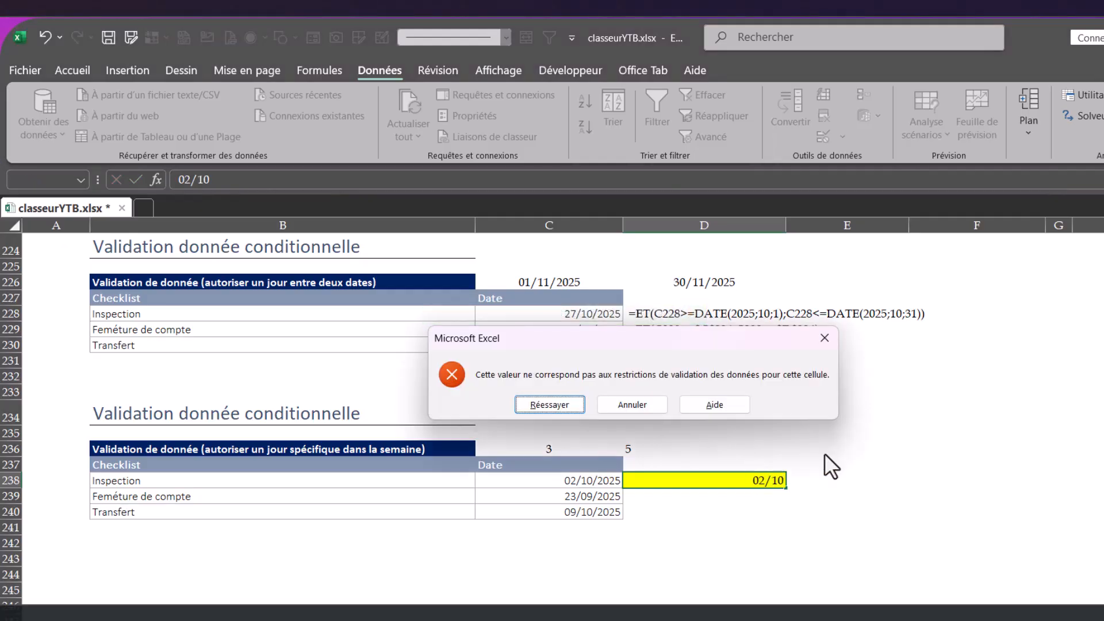
left_click(633, 405)
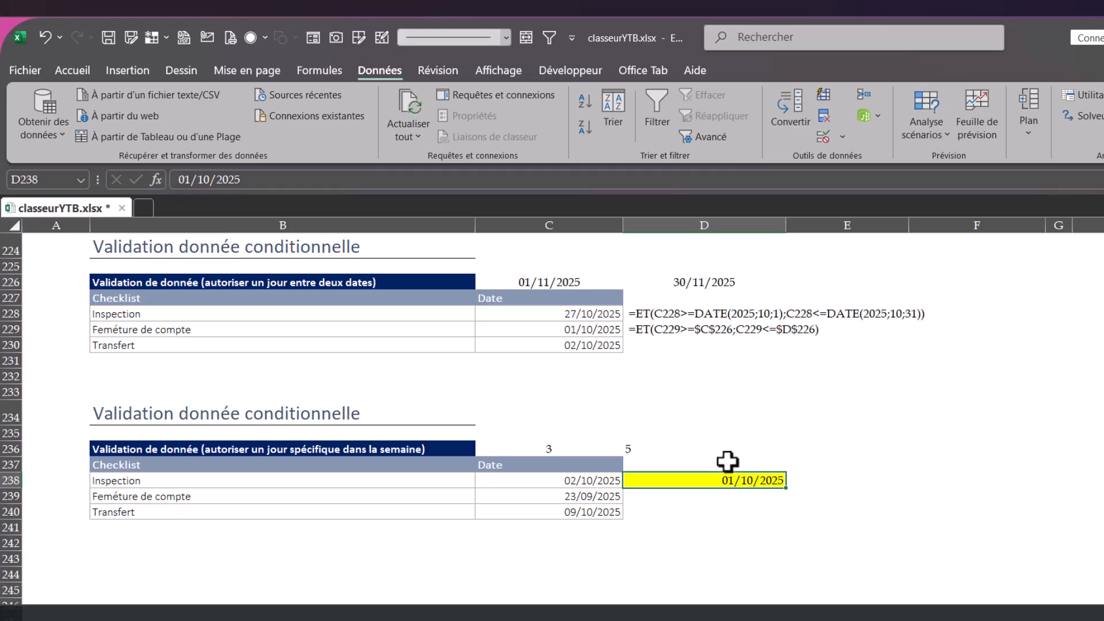
Enter 03/10 as the date in D238.
type("03/10")
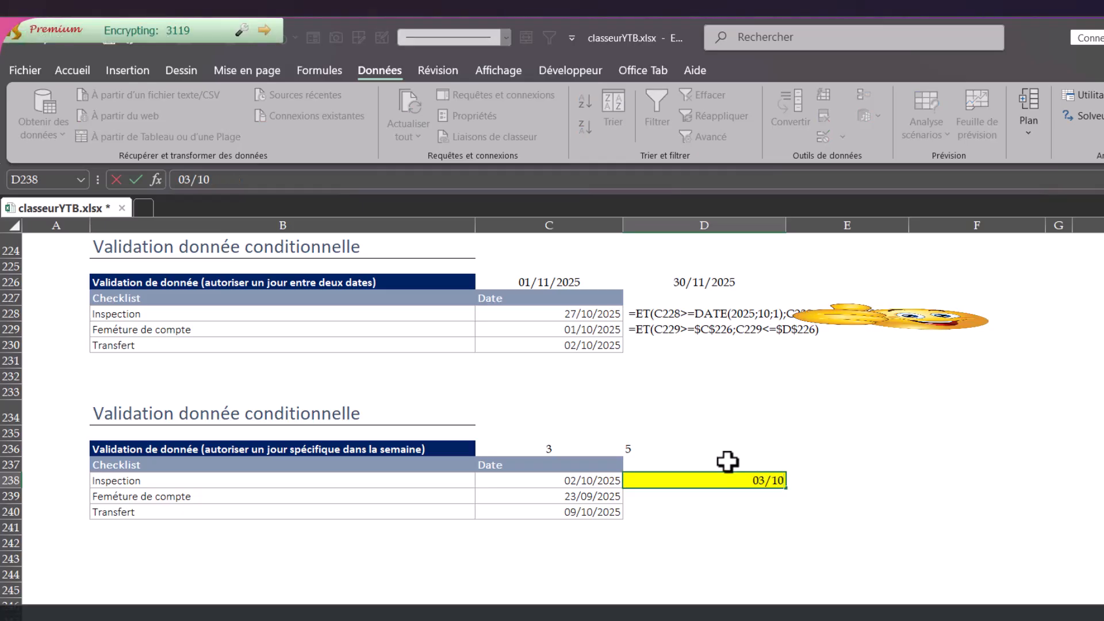
key("ctrl+Return")
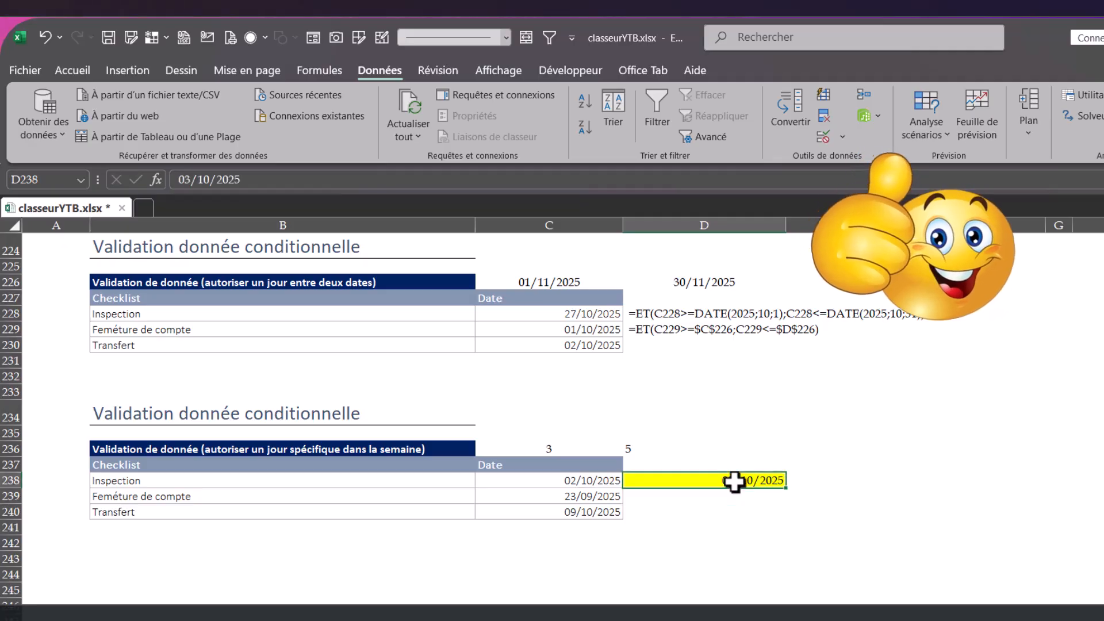
Try to enter 04/10 as the date in D238.
type("04/10")
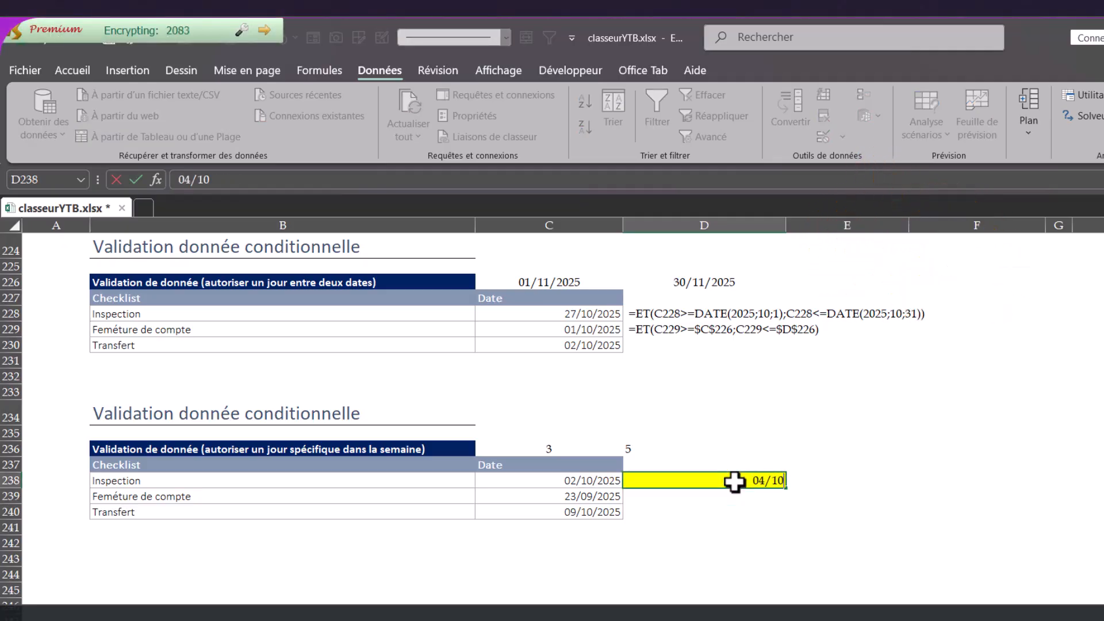
key("Return")
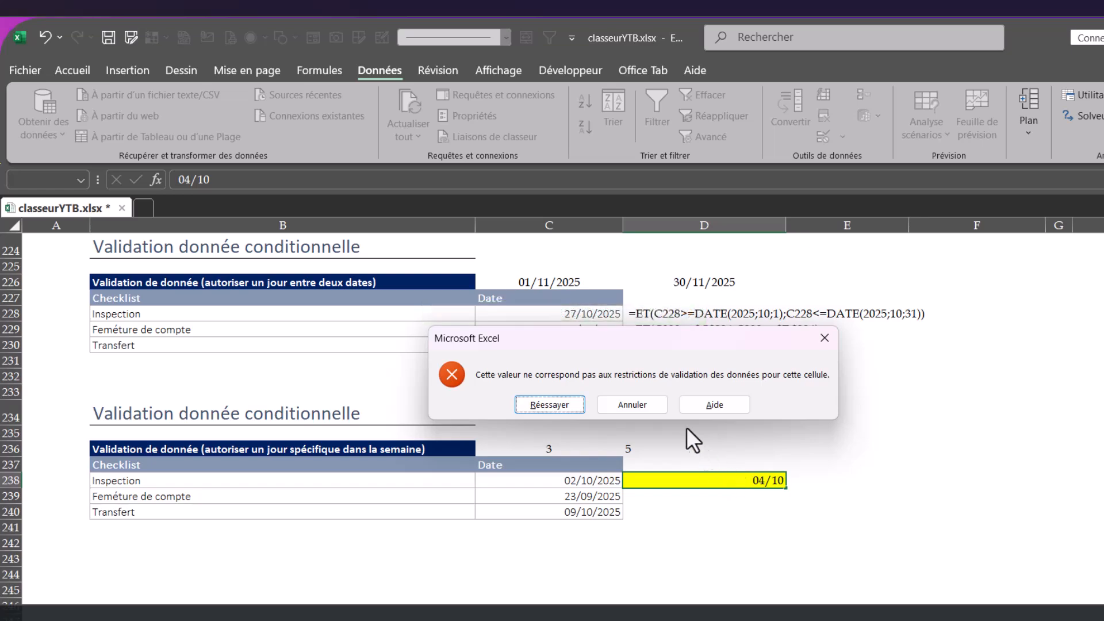
left_click(643, 403)
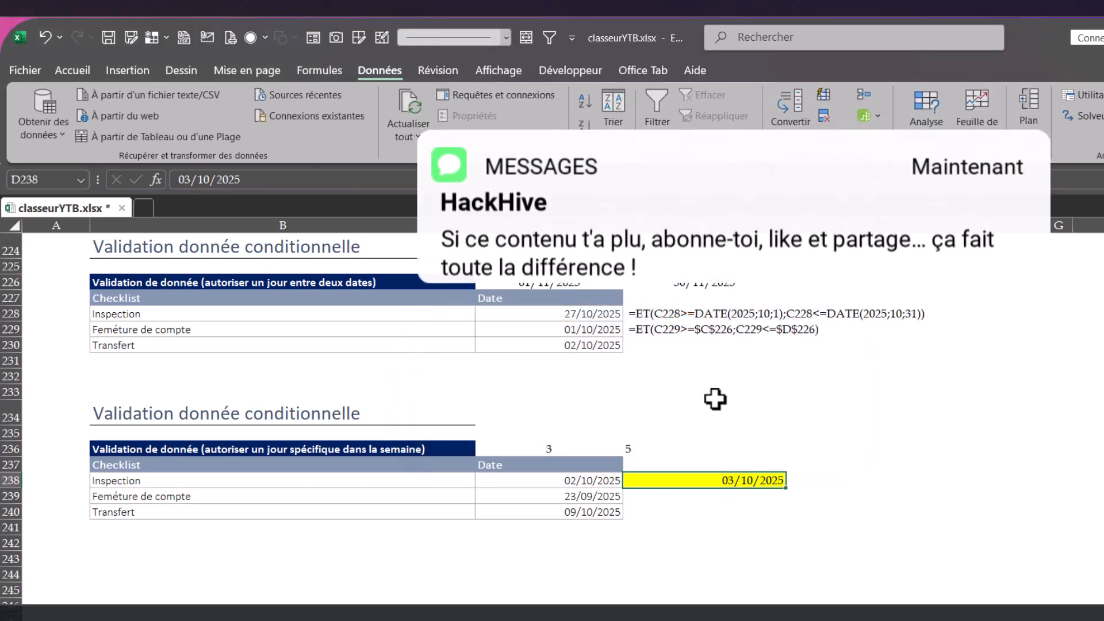